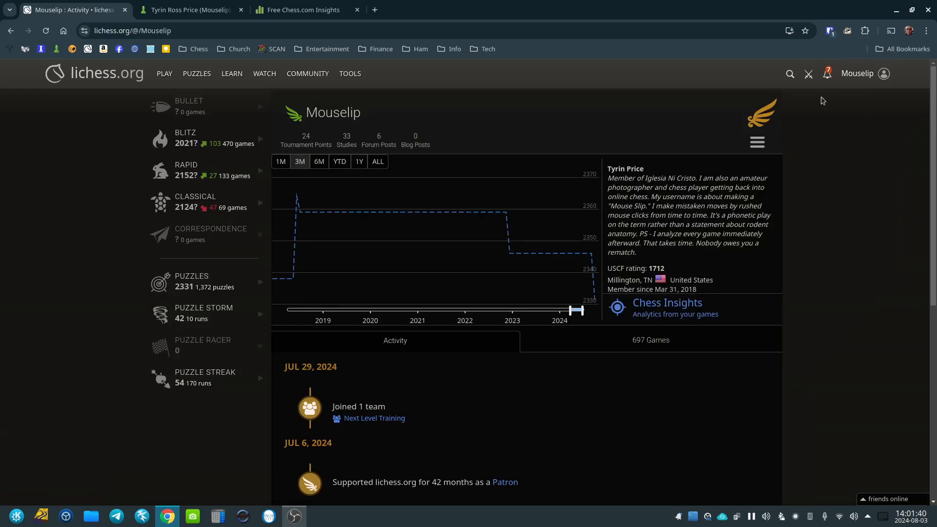
# - Set up the profile's game export to exclude Rapid and Classical games and include move times and openings
pyautogui.click(755, 147)
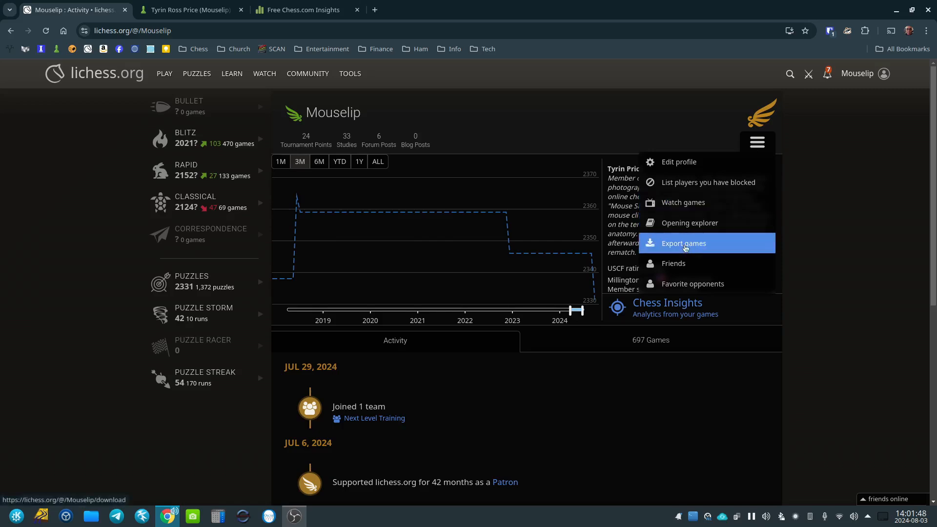
pyautogui.click(685, 248)
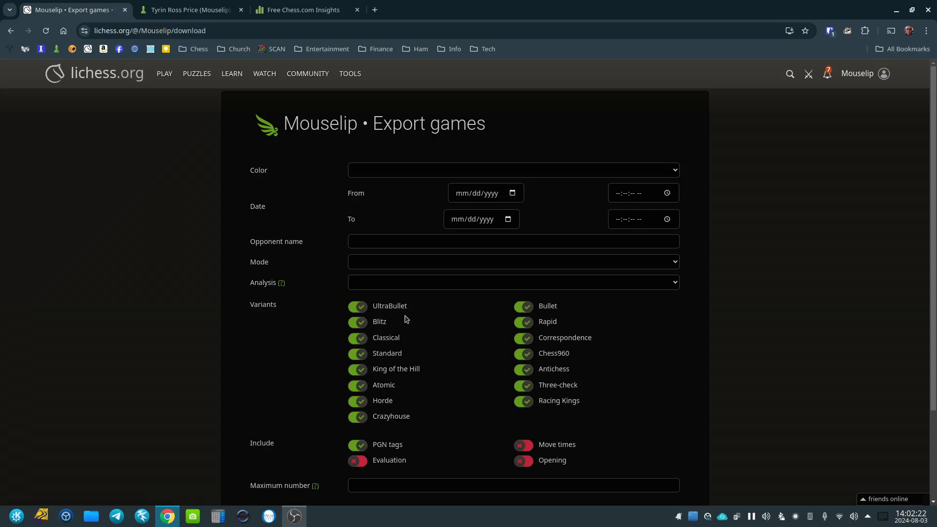
pyautogui.click(520, 326)
pyautogui.click(354, 340)
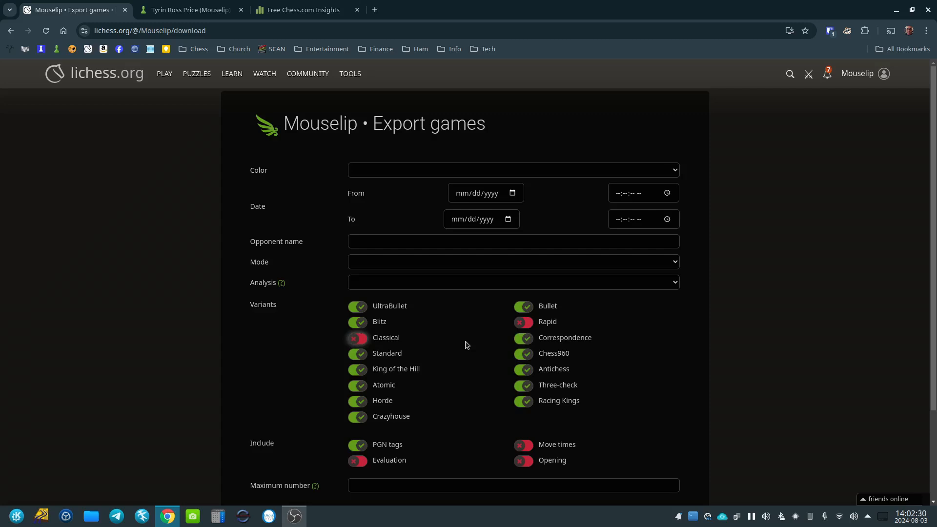
pyautogui.click(525, 446)
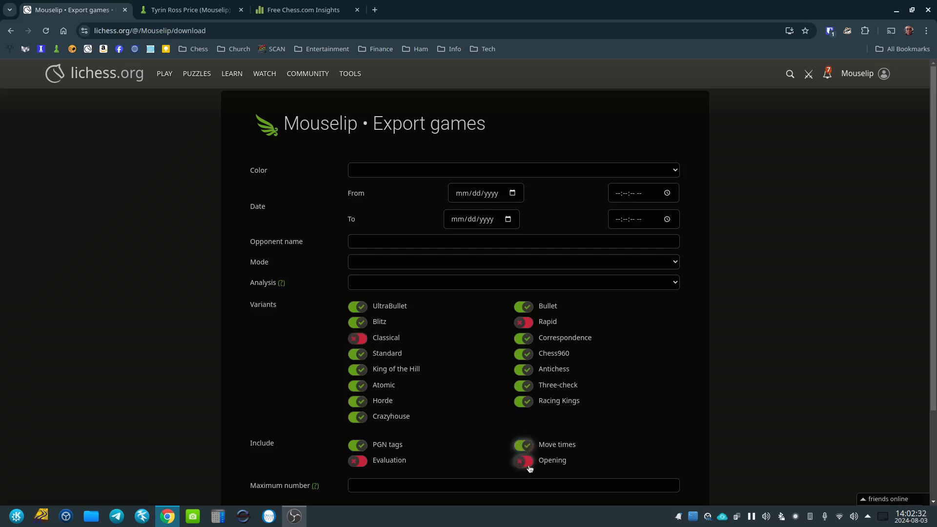
pyautogui.click(529, 464)
# - Download the Blitz export as a PGN into SCID-bases, adding the prefix "blitz-" to the suggested file name
pyautogui.scroll(-1, 555, 392)
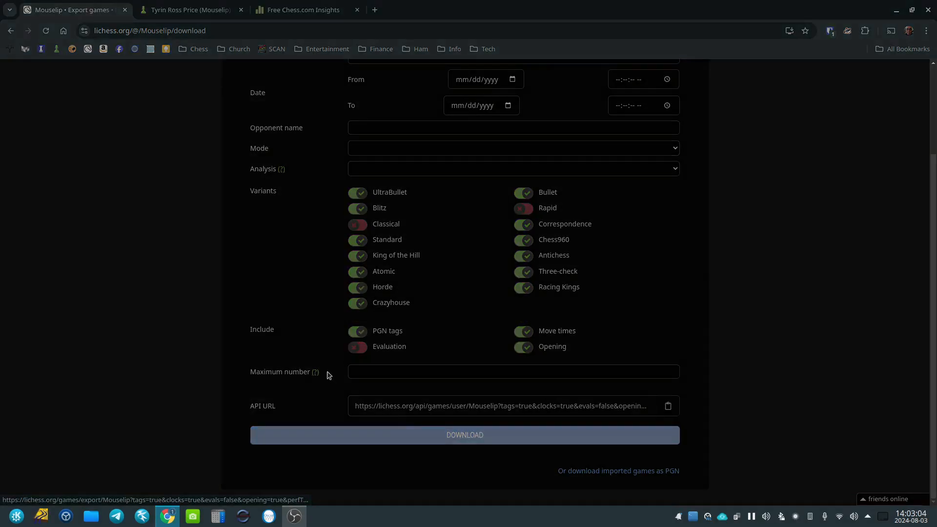
pyautogui.moveTo(0, 131); pyautogui.dragTo(493, 129)
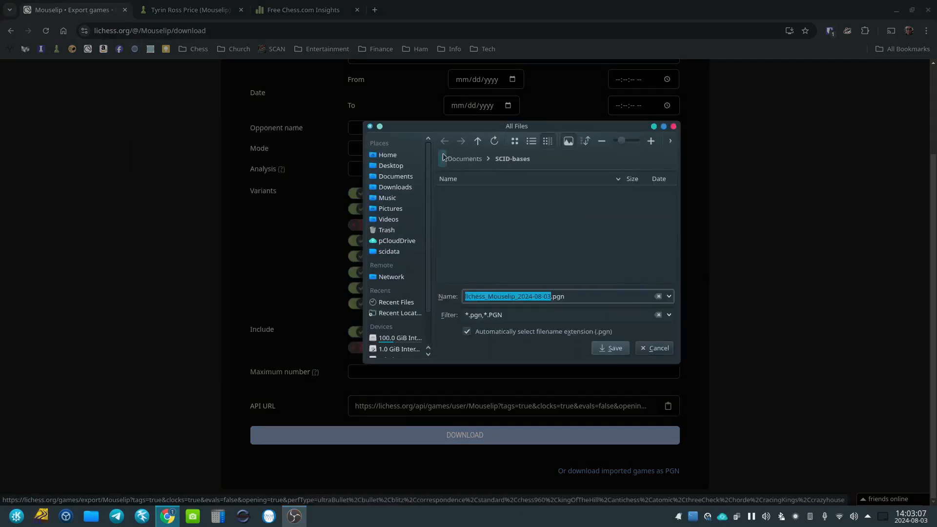
pyautogui.click(477, 296)
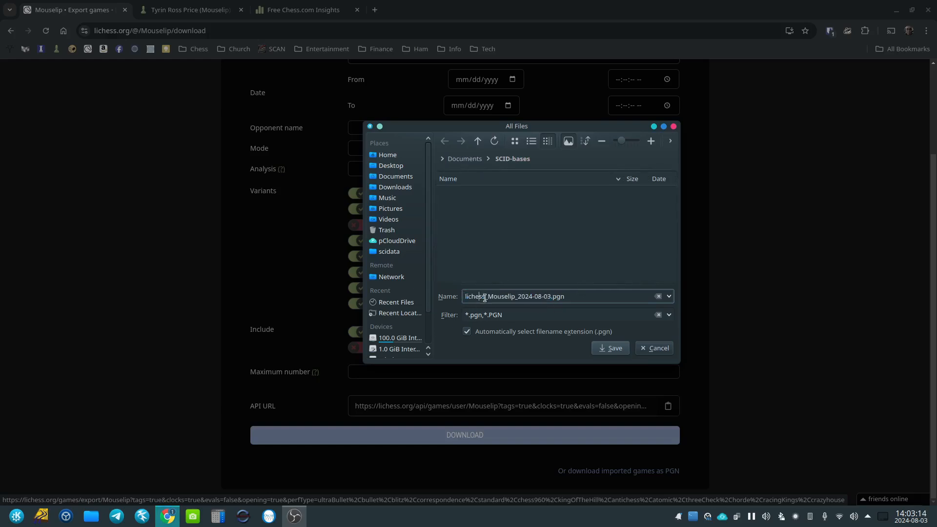
pyautogui.write('b;it')
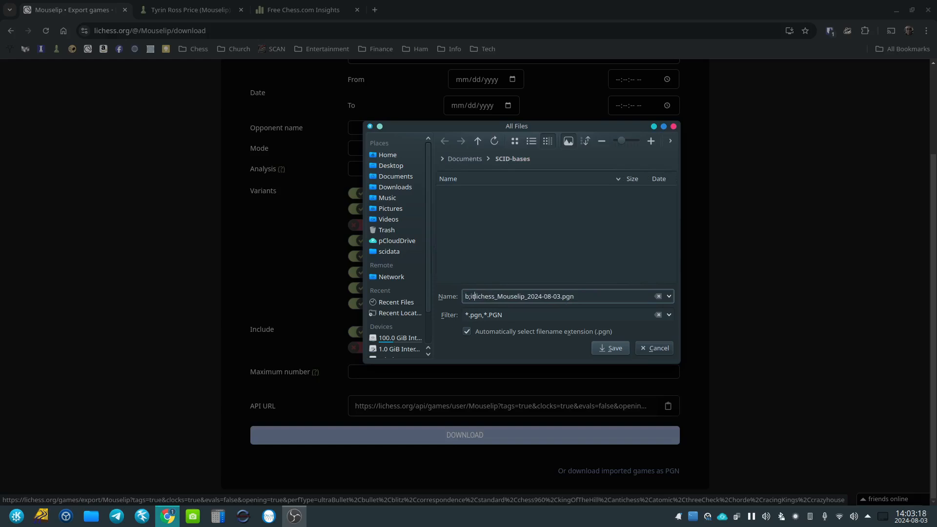
pyautogui.press('BackSpace')
pyautogui.press('BackSpace')
pyautogui.press('BackSpace')
pyautogui.write('litz')
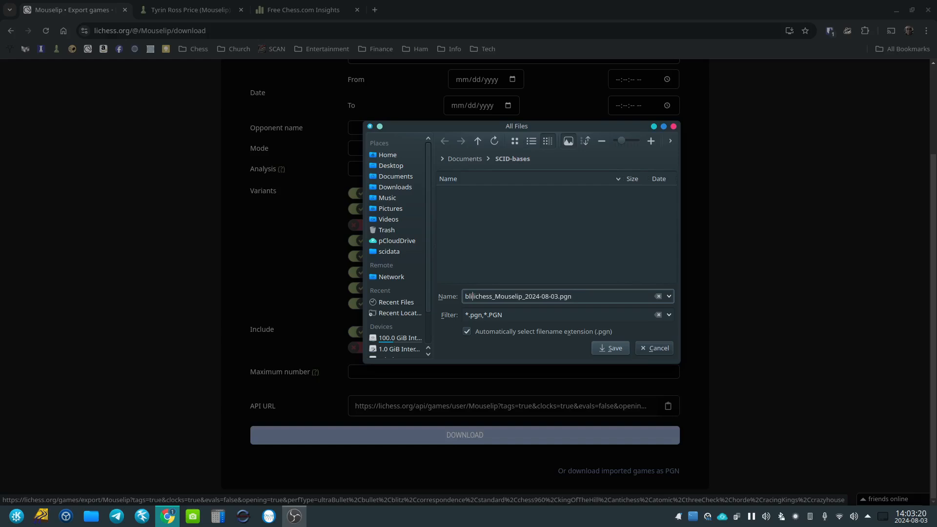
pyautogui.write('-')
pyautogui.click(619, 350)
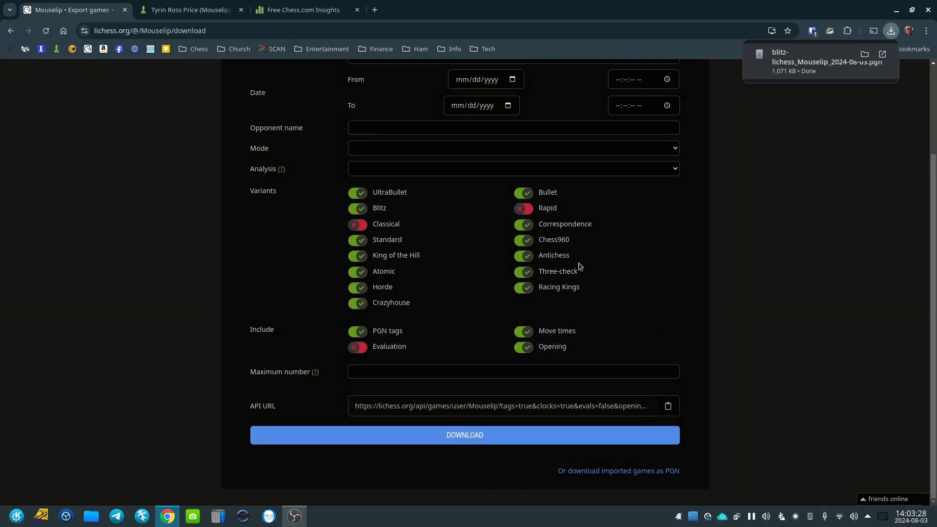
# - Exclude Blitz and include Rapid in the export, and download the PGN with the prefix "rapid-" added to its file name
pyautogui.click(353, 212)
pyautogui.click(514, 213)
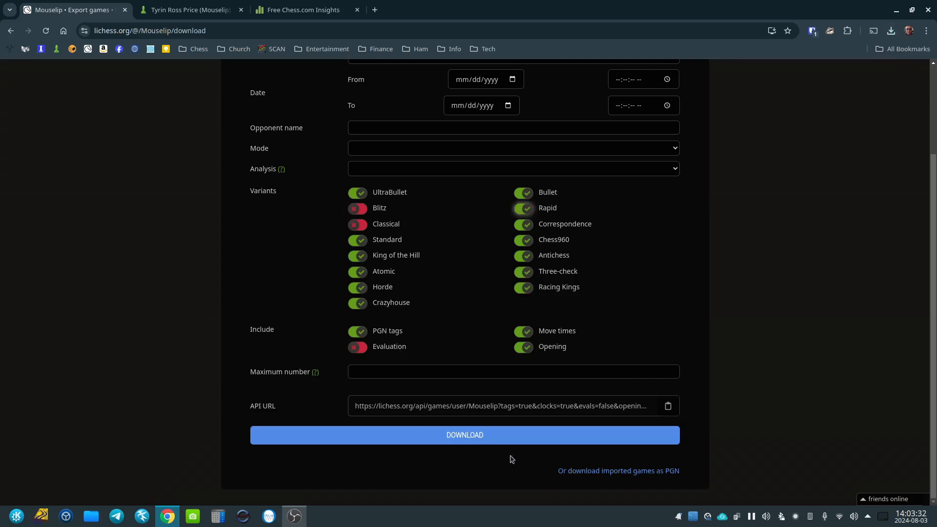
pyautogui.click(492, 434)
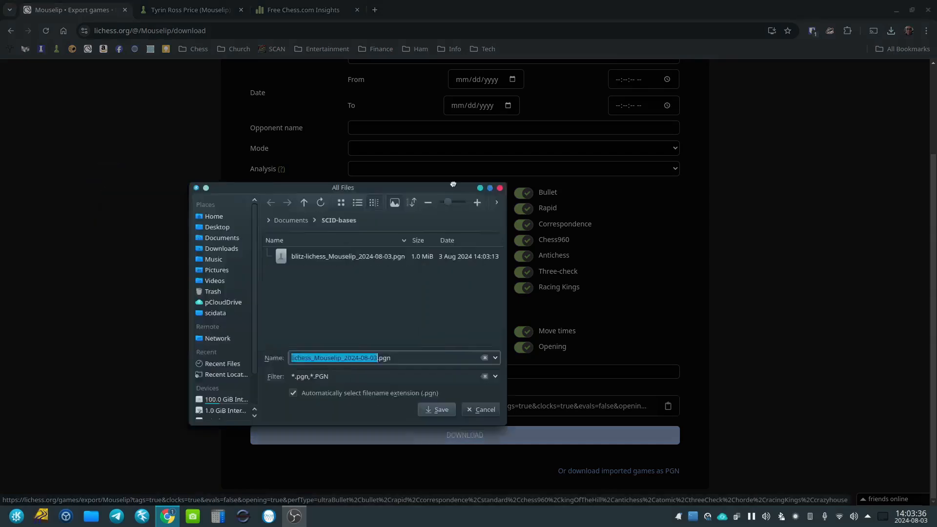
pyautogui.click(442, 347)
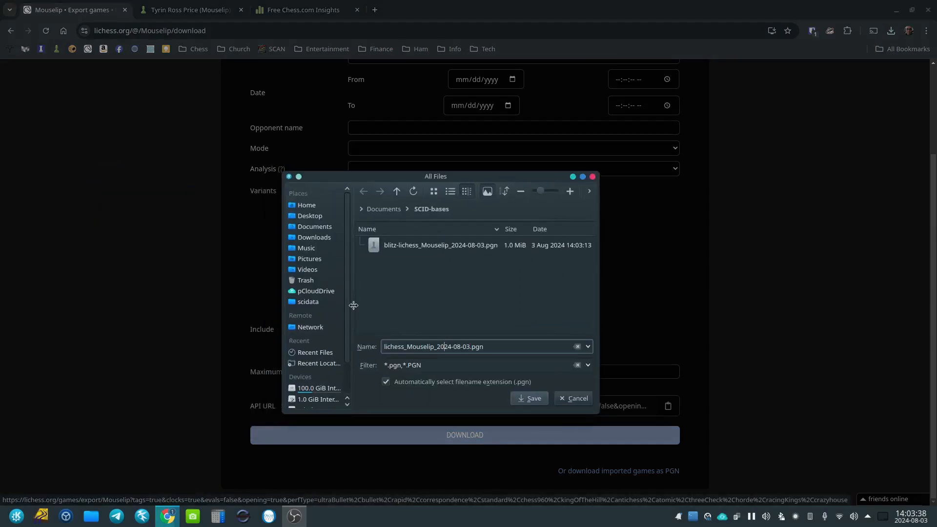
pyautogui.press('Left')
pyautogui.press('Left')
pyautogui.press('Left')
pyautogui.press('Left')
pyautogui.press('Left')
pyautogui.press('Left')
pyautogui.press('Left')
pyautogui.press('Left')
pyautogui.press('Left')
pyautogui.write('rapid-')
pyautogui.click(529, 397)
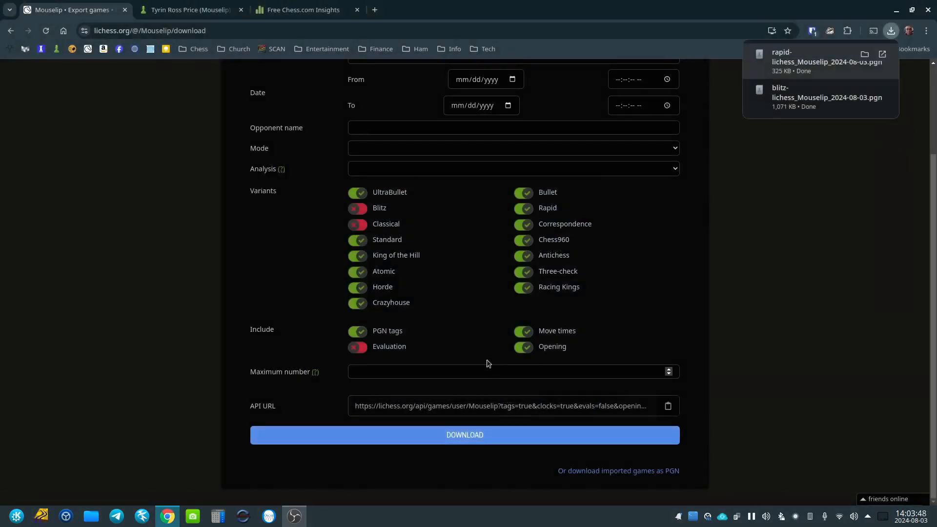
# - Exclude Rapid and include Classical in the export, and download the PGN with the prefix "classical-" added to its file name
pyautogui.click(523, 208)
pyautogui.click(358, 225)
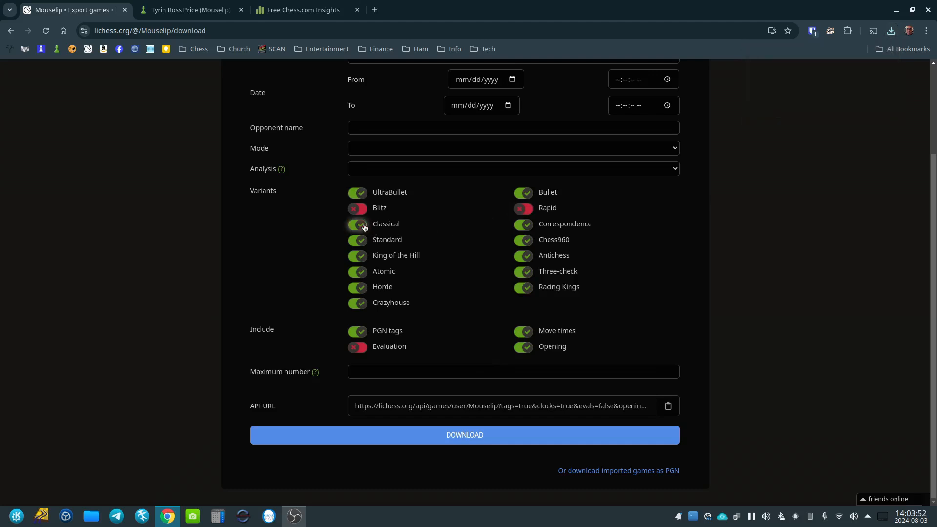
pyautogui.click(460, 436)
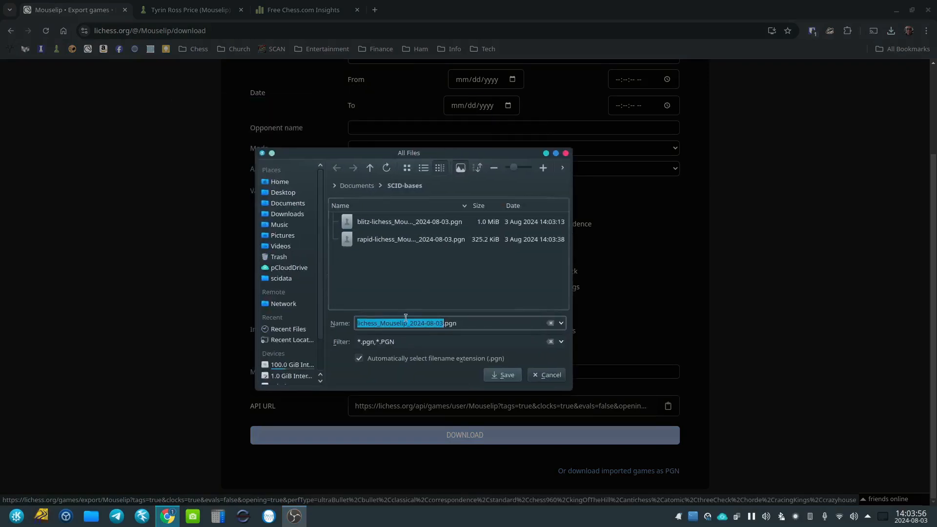
pyautogui.click(364, 324)
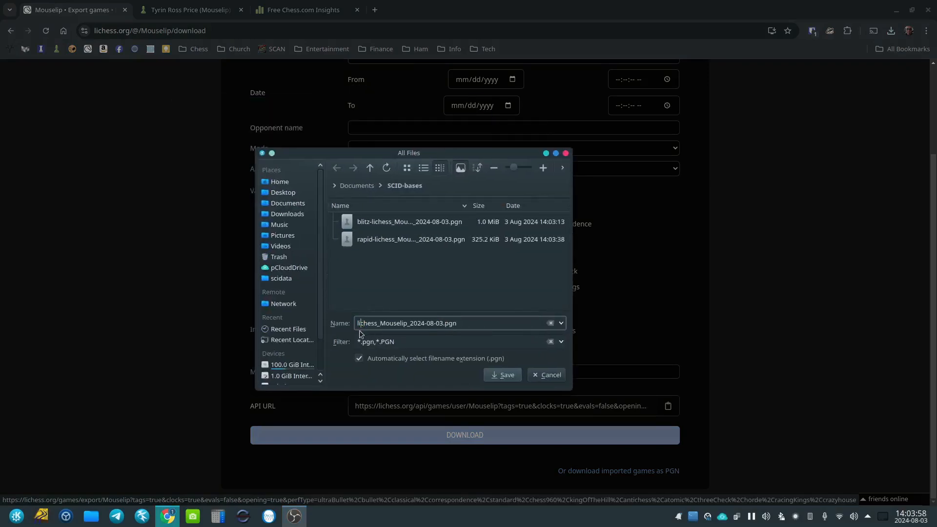
pyautogui.write('clasxi')
pyautogui.press('BackSpace')
pyautogui.press('BackSpace')
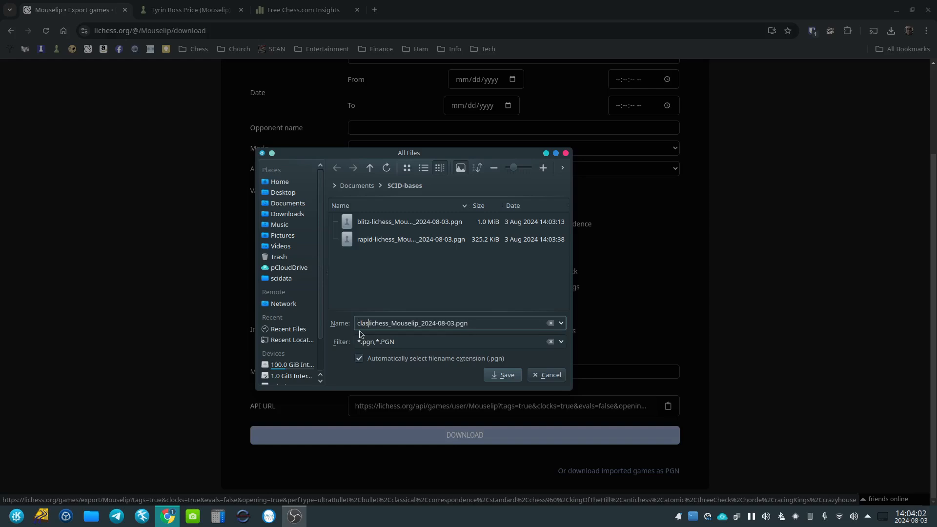
pyautogui.write('sical-')
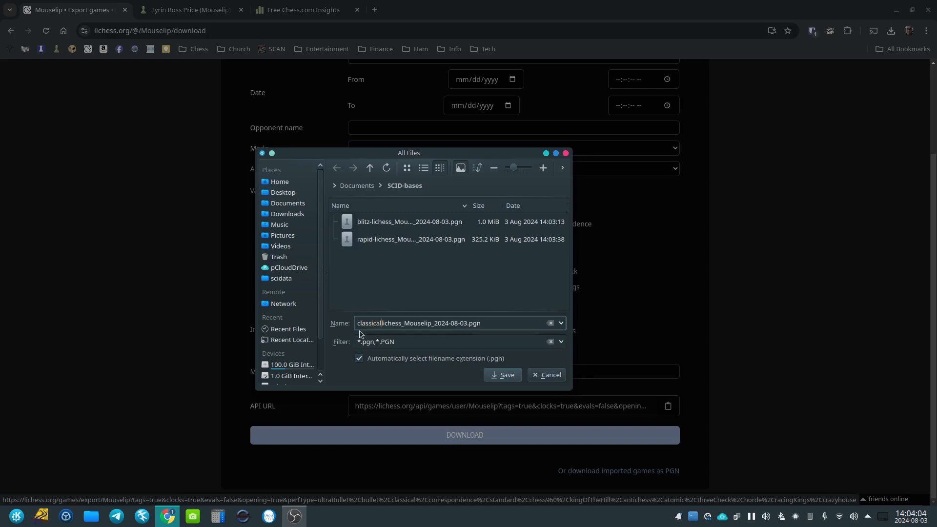
pyautogui.click(504, 374)
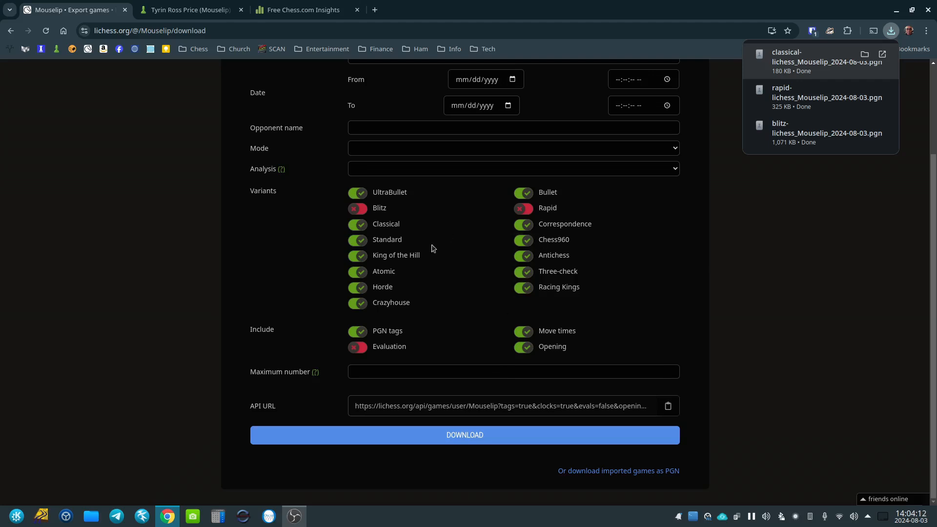
# - Close the Lichess export page and open the full archive of completed games from the Chess.com profile
pyautogui.click(125, 10)
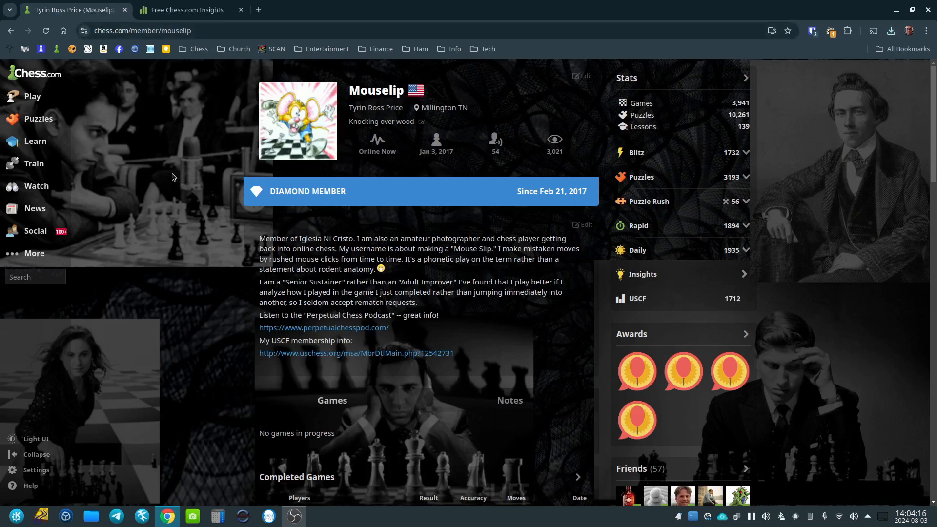
pyautogui.scroll(-3, 532, 376)
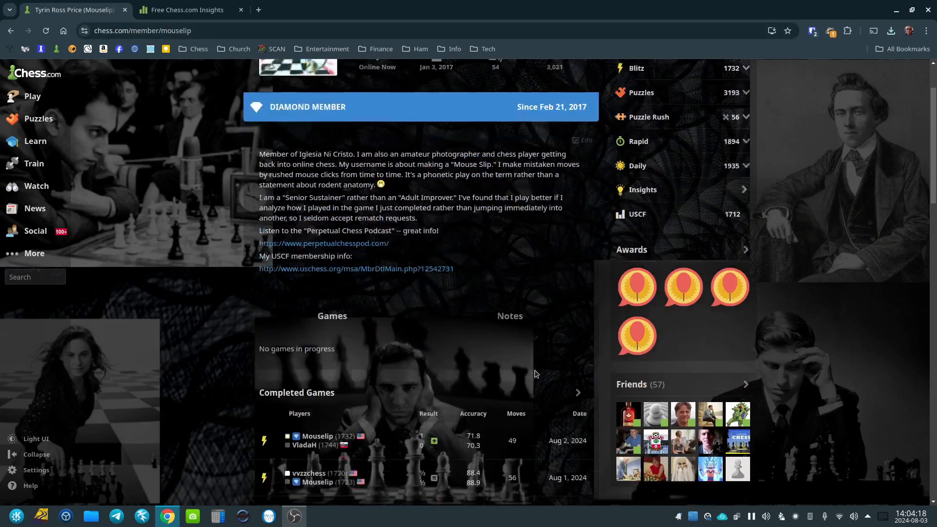
pyautogui.click(584, 370)
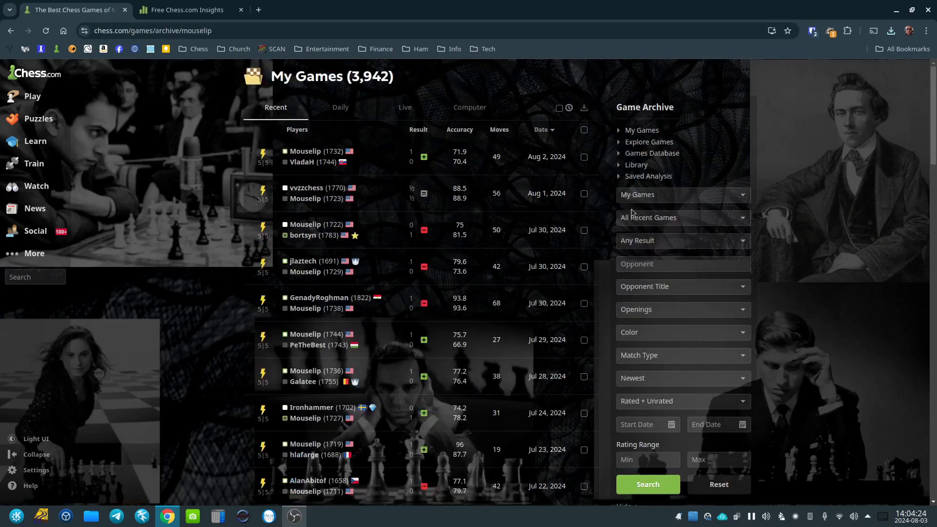
# - Filter the game archive to live Blitz games only, sorted by oldest, and run the search
pyautogui.click(692, 220)
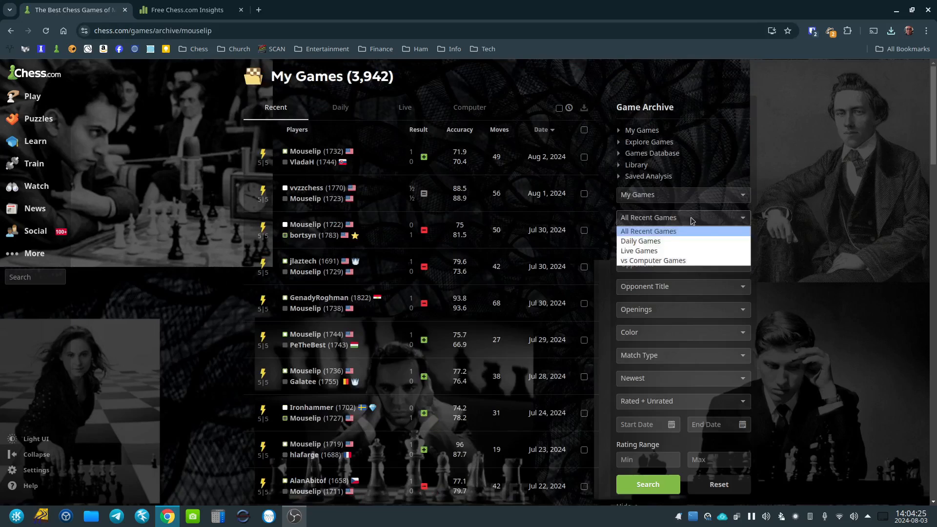
pyautogui.click(635, 251)
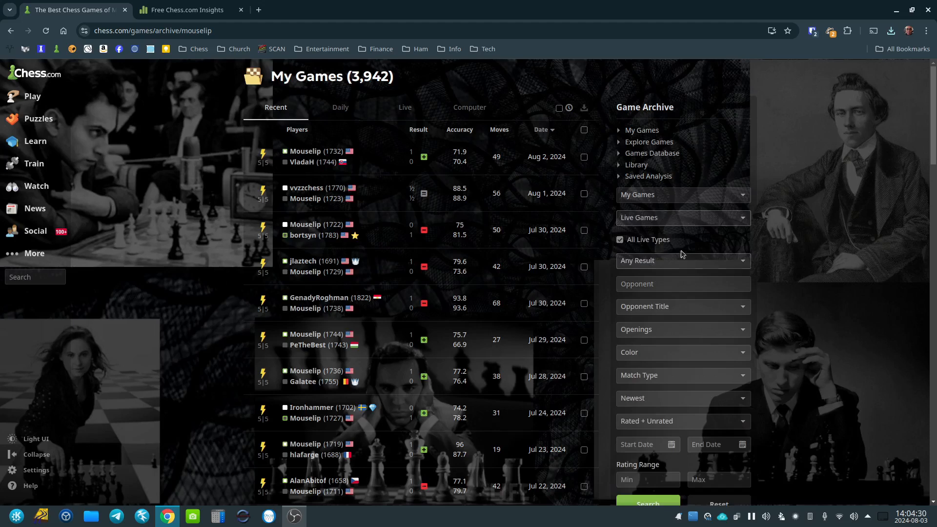
pyautogui.click(620, 240)
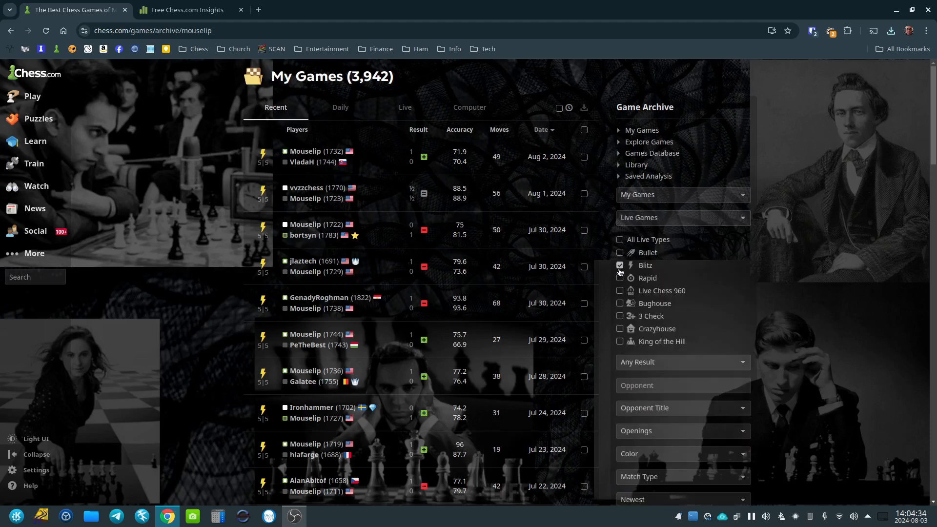
pyautogui.scroll(-5, 619, 271)
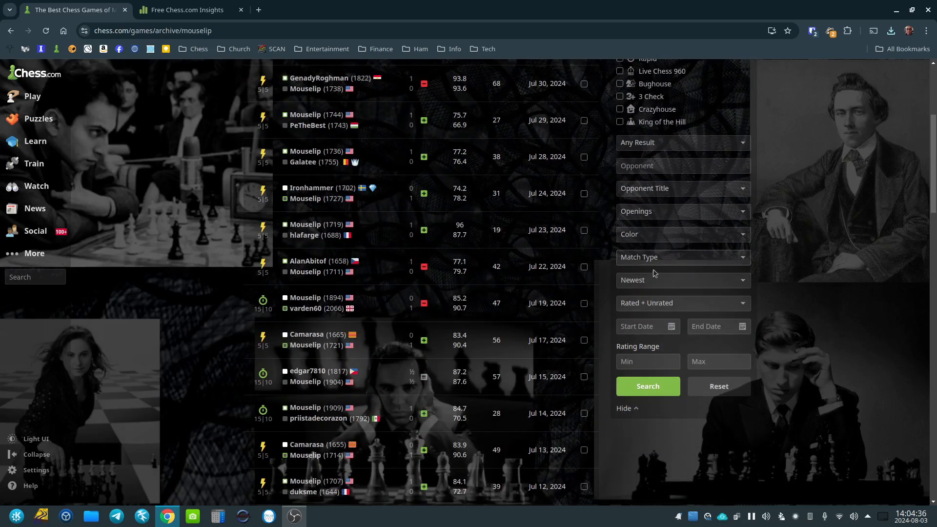
pyautogui.click(685, 282)
pyautogui.click(633, 305)
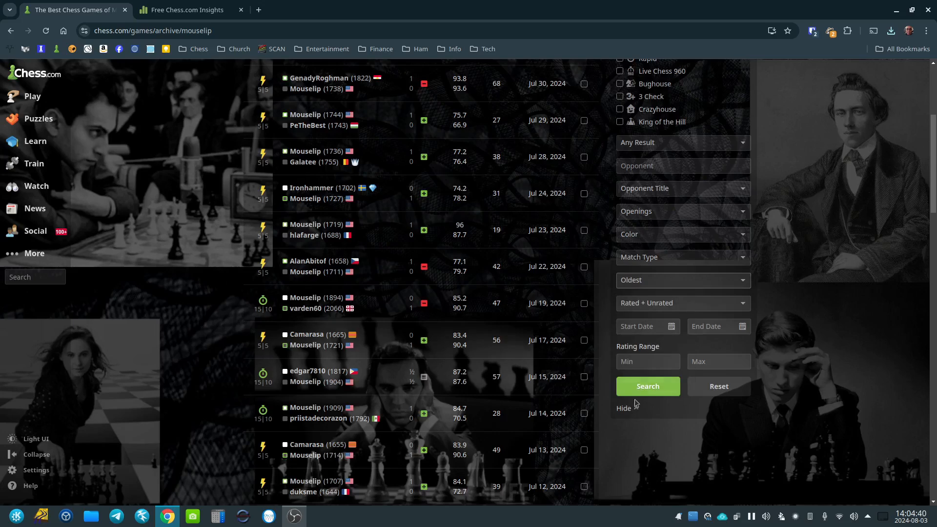
pyautogui.click(630, 394)
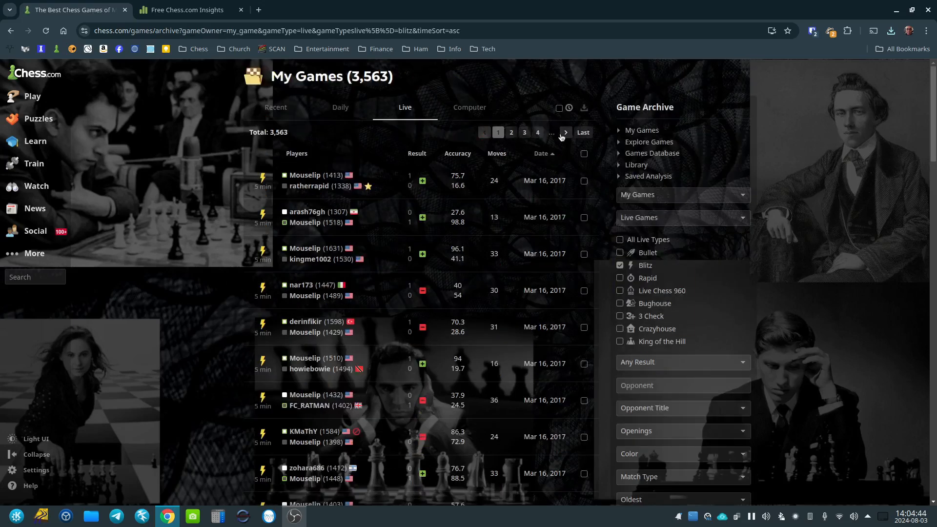
# - Look through the first page of the filtered Blitz games and go to the last page of the archive
pyautogui.moveTo(396, 181)
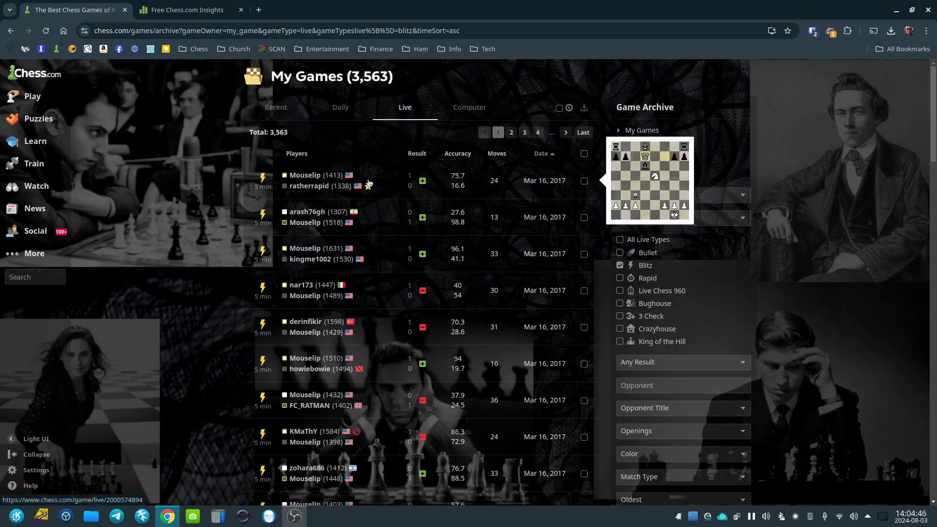
pyautogui.scroll(-15, 386, 244)
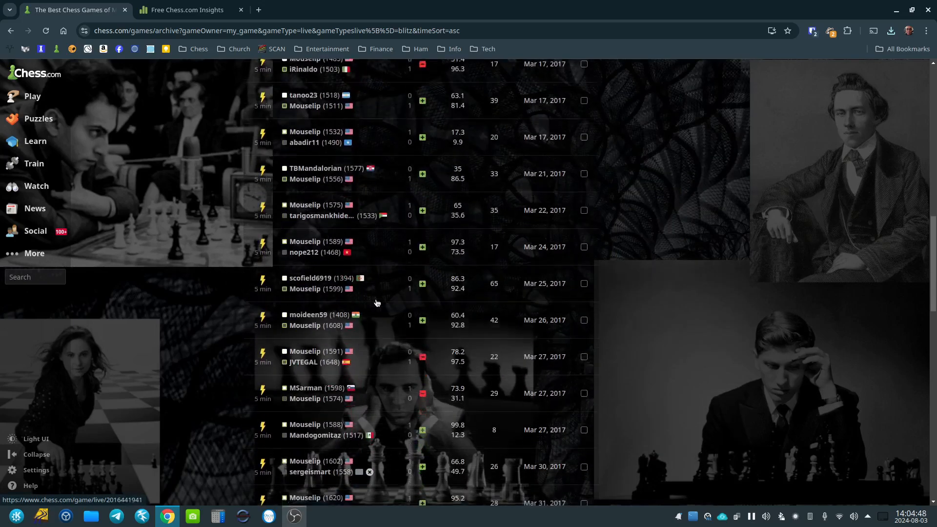
pyautogui.scroll(-10, 377, 302)
pyautogui.scroll(4, 378, 302)
pyautogui.scroll(20, 378, 301)
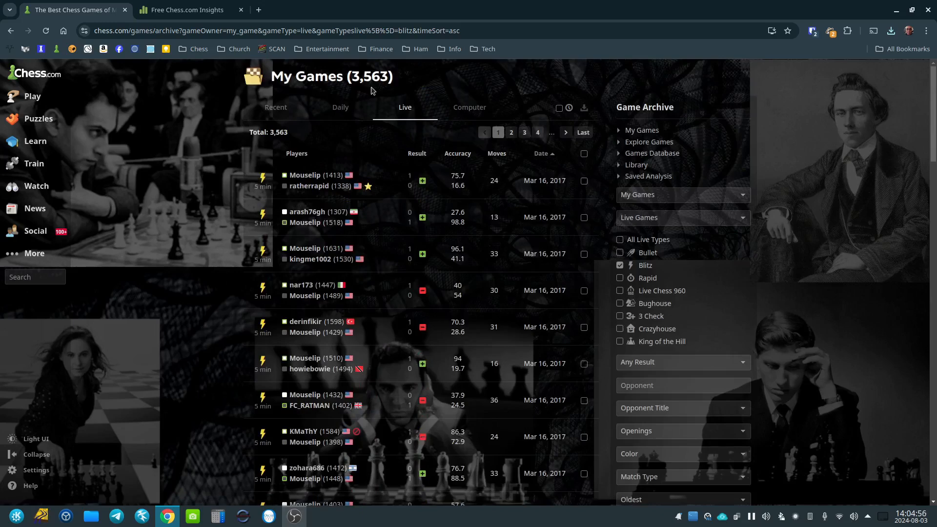
pyautogui.click(583, 133)
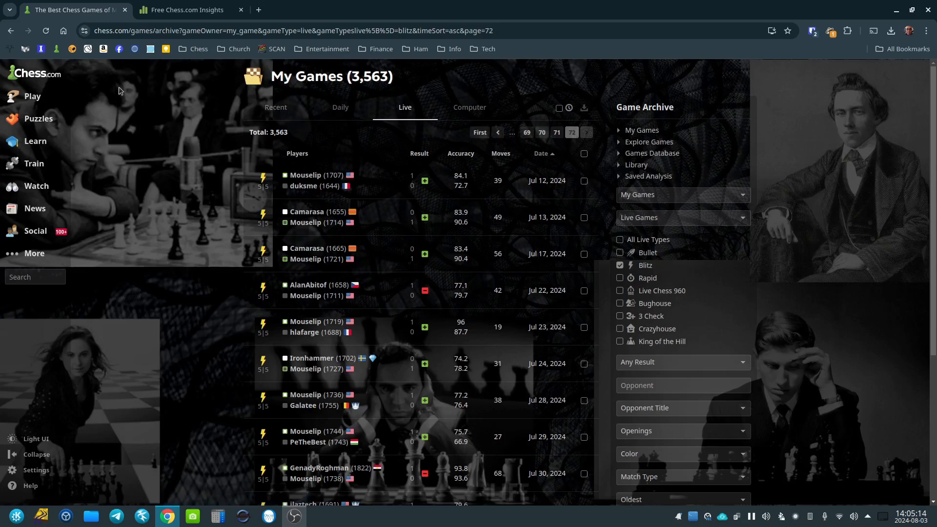
# - Close the Chess.com game archive and get the insights for the player's Chess.com username on chessinsights.xyz
pyautogui.click(125, 10)
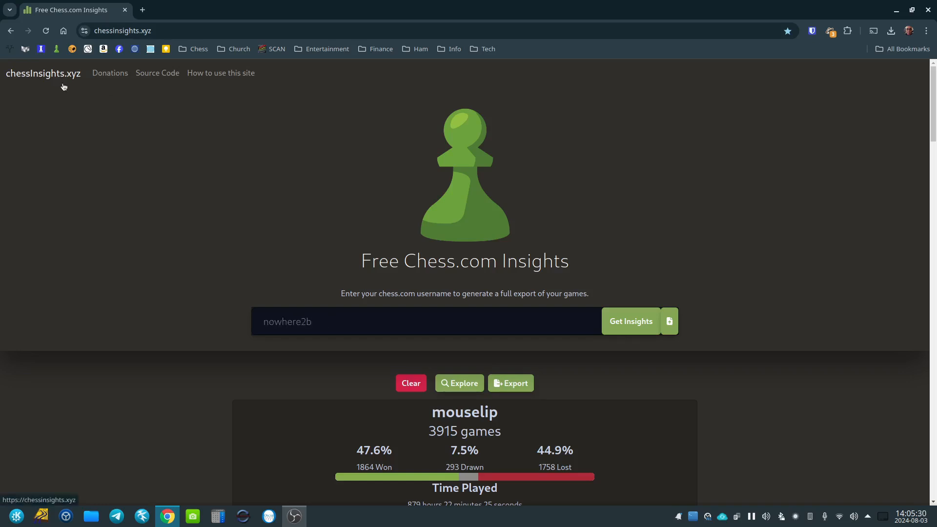
pyautogui.click(294, 320)
pyautogui.write('Mouselip')
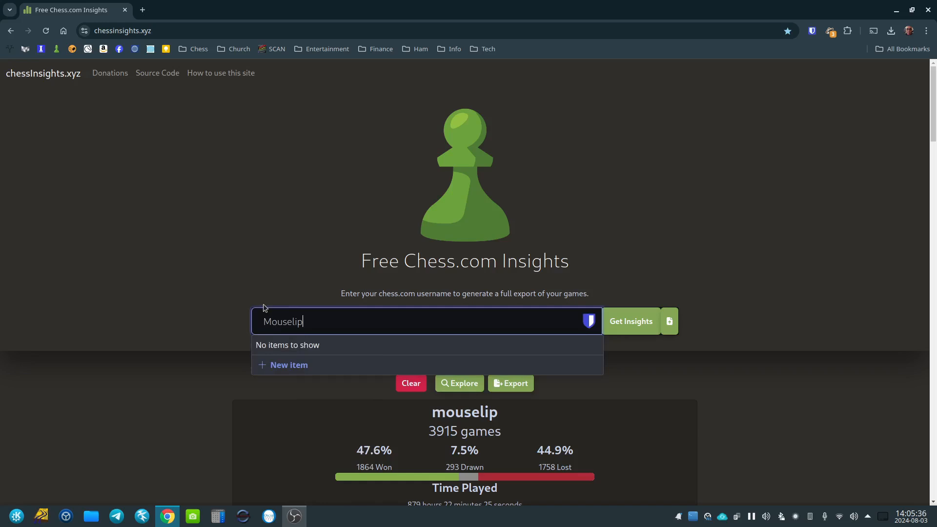
pyautogui.press('Return')
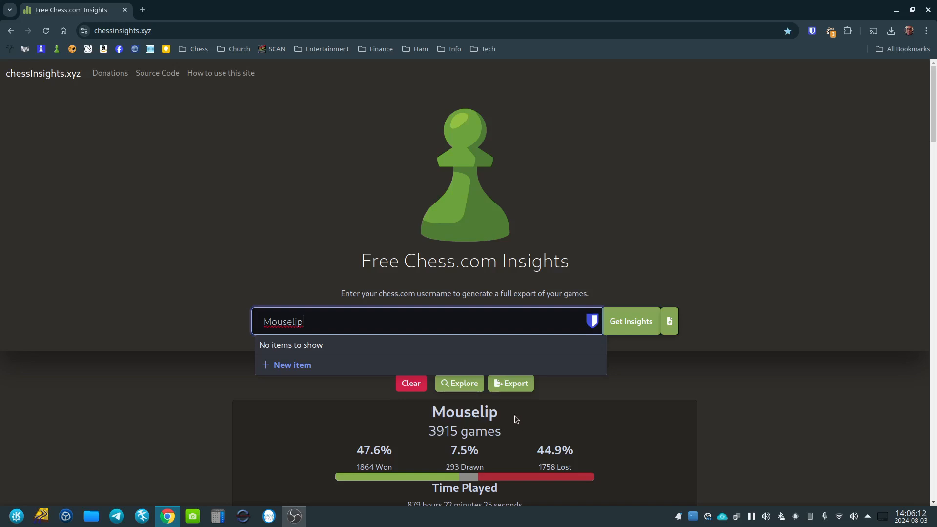
# - Export the Chess.com games as PGN, save the file in SCID-bases under its suggested name, and close the browser
pyautogui.click(505, 385)
pyautogui.click(505, 386)
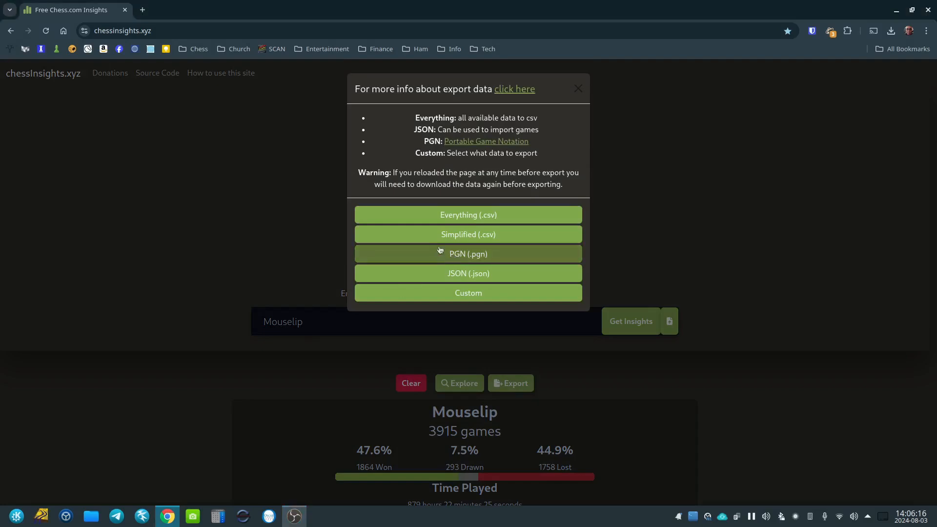
pyautogui.click(453, 254)
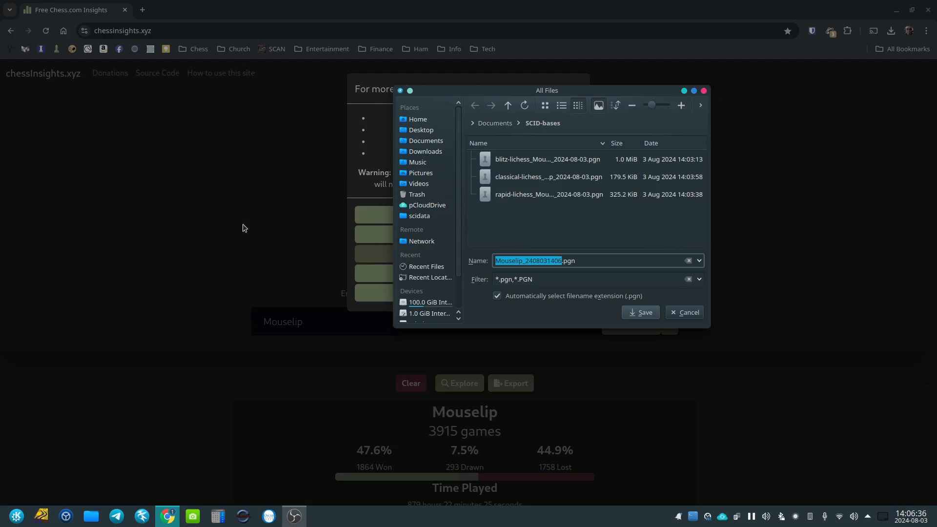
pyautogui.click(643, 314)
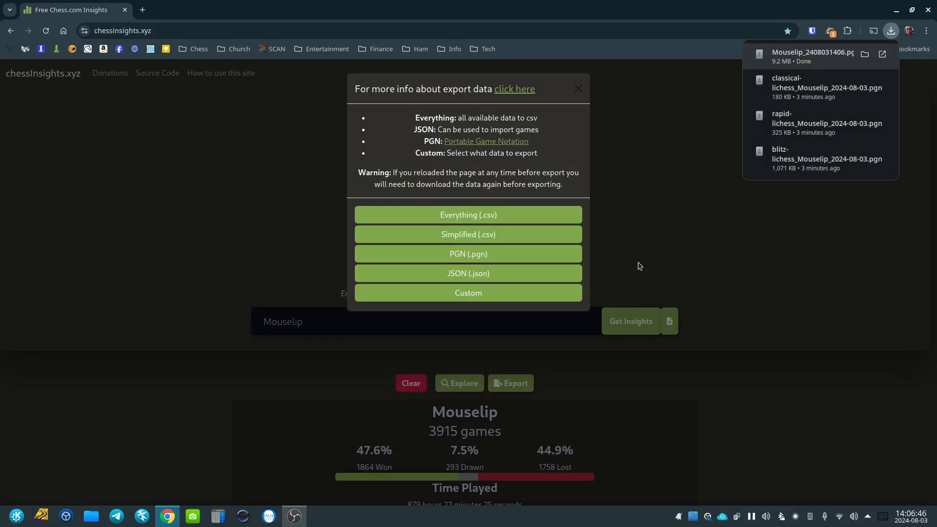
pyautogui.click(700, 133)
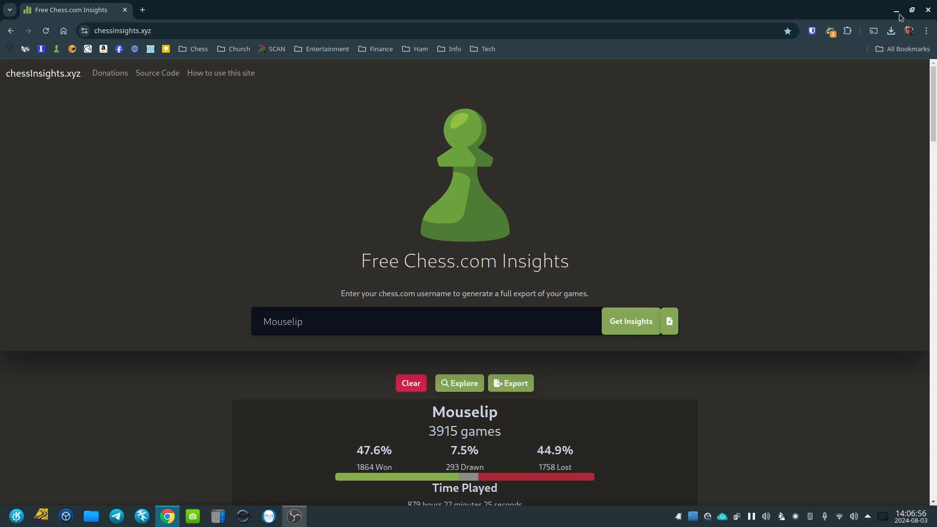
pyautogui.click(928, 10)
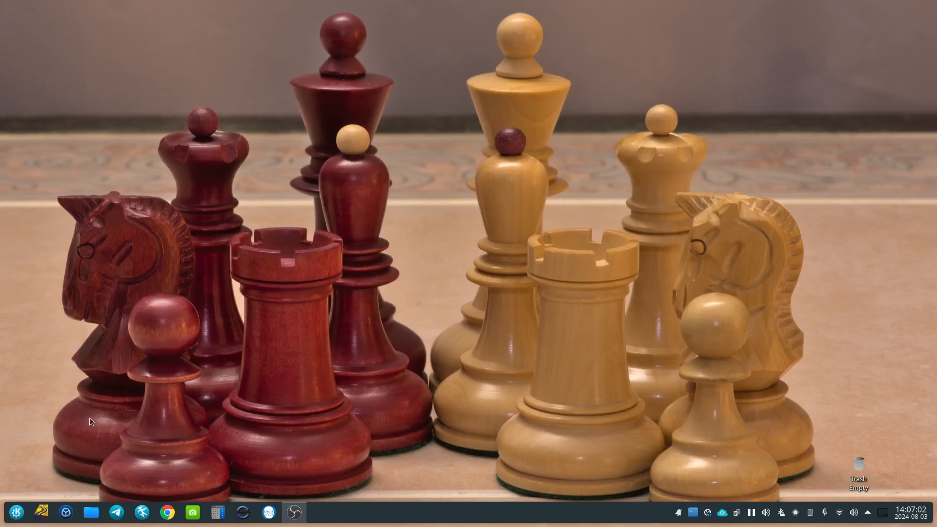
# - Launch Scid vs. PC, dismiss its welcome window, and maximize the main window
pyautogui.click(41, 514)
pyautogui.moveTo(91, 206); pyautogui.dragTo(163, 166)
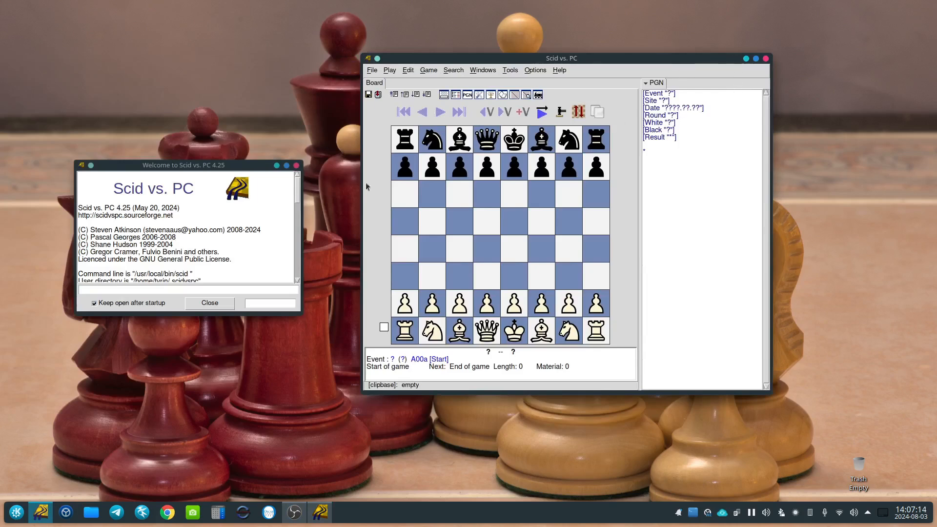
pyautogui.click(209, 303)
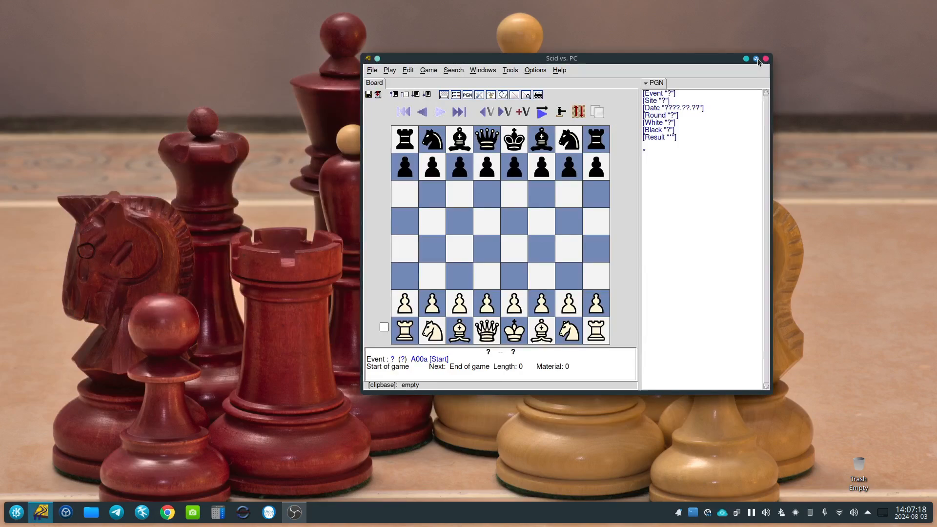
pyautogui.click(757, 59)
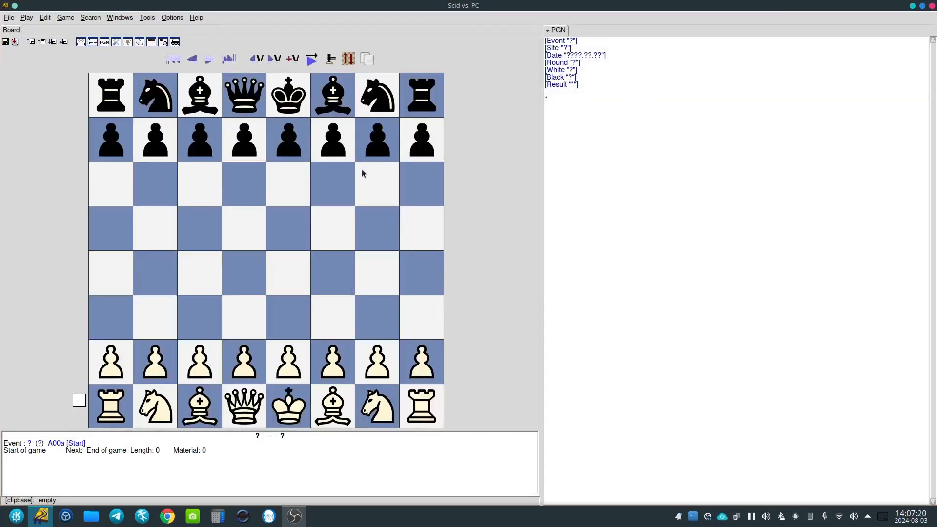
# - Open blitz-lichess_Mouselip_2024-08-03.pgn from the Documents/SCID-bases folder
pyautogui.click(10, 19)
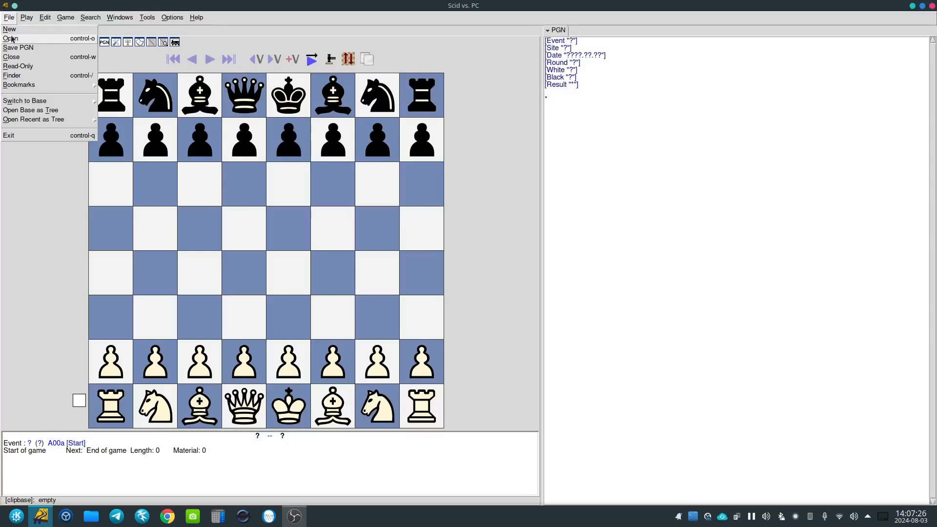
pyautogui.click(11, 39)
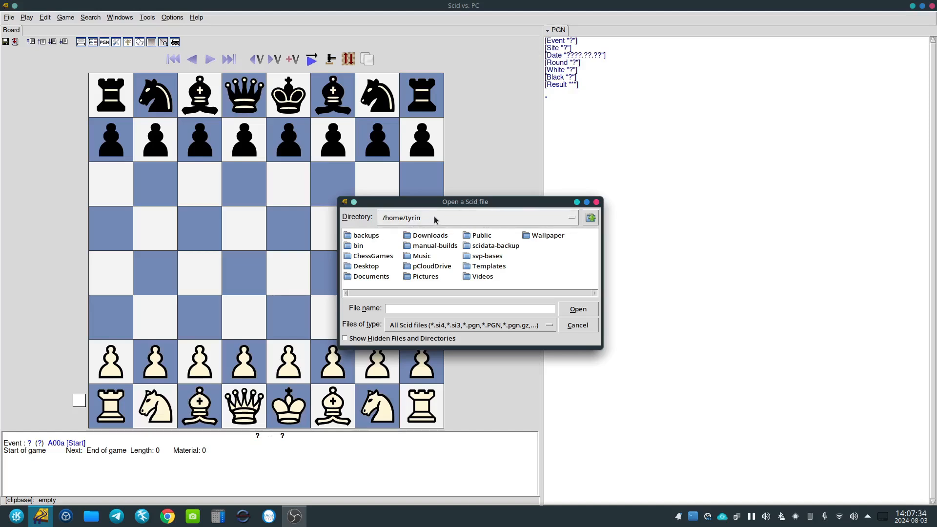
pyautogui.doubleClick(363, 276)
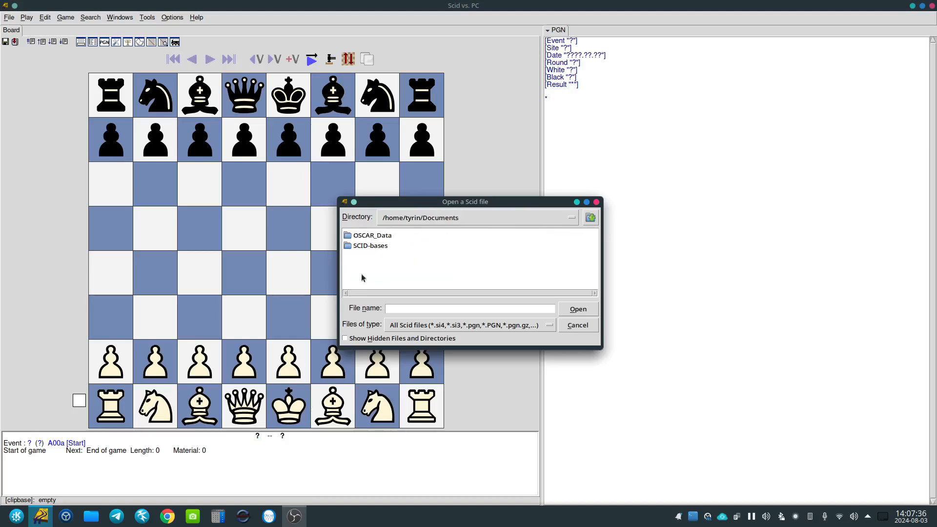
pyautogui.doubleClick(365, 246)
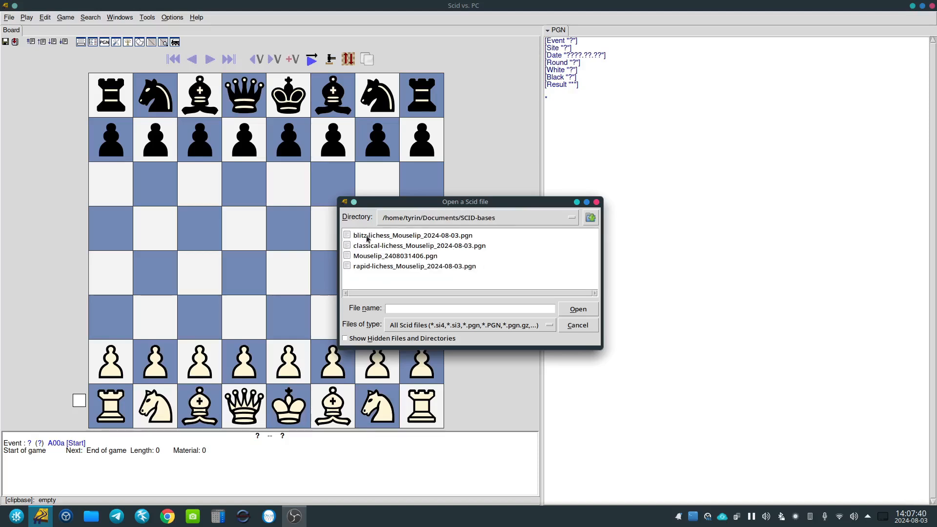
pyautogui.doubleClick(374, 237)
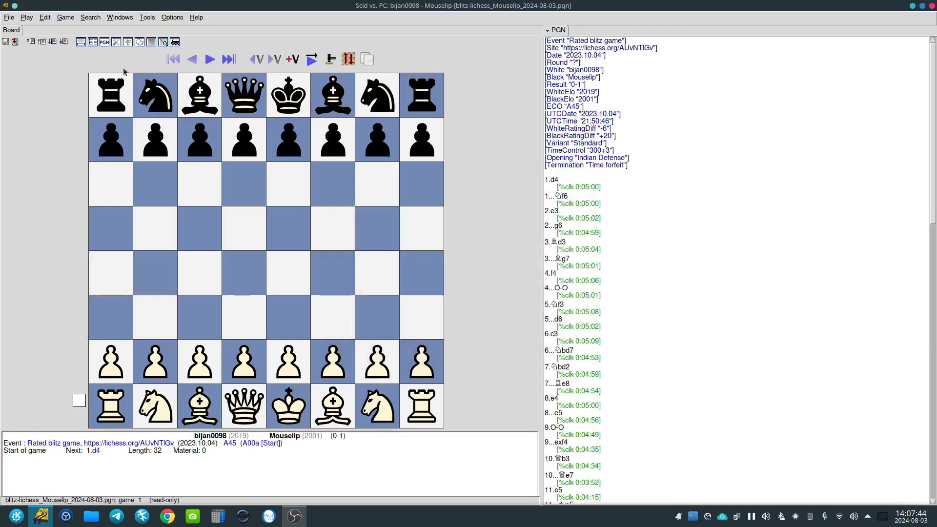
# - Open classical-lichess_Mouselip_2024-08-03.pgn from SCID-bases as an additional database
pyautogui.click(9, 18)
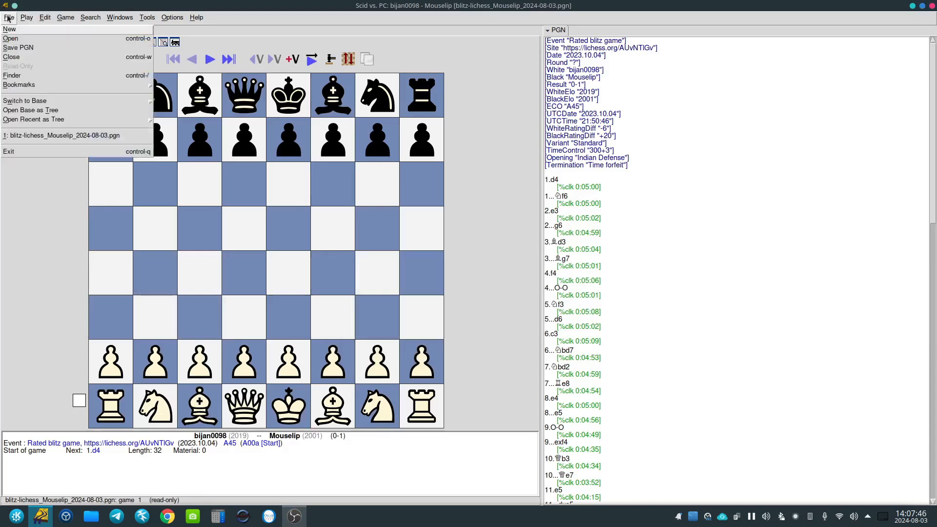
pyautogui.click(17, 39)
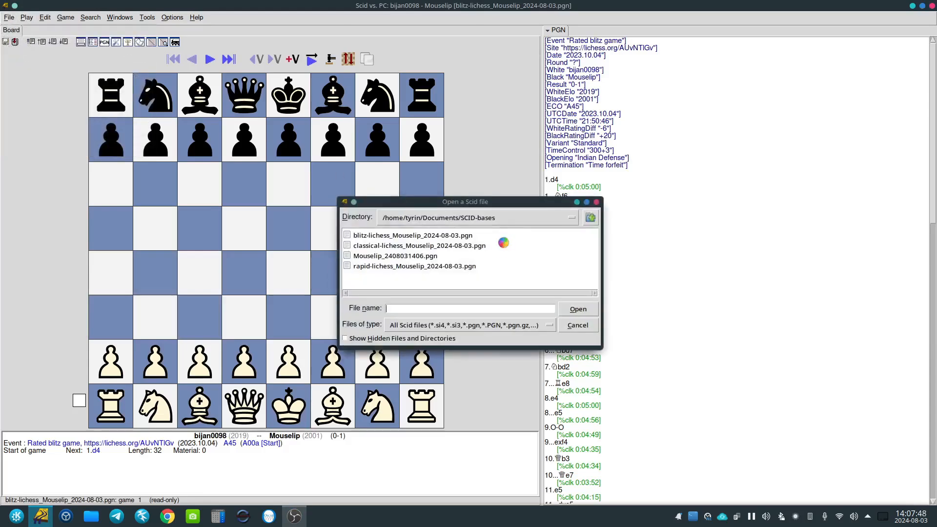
pyautogui.doubleClick(381, 246)
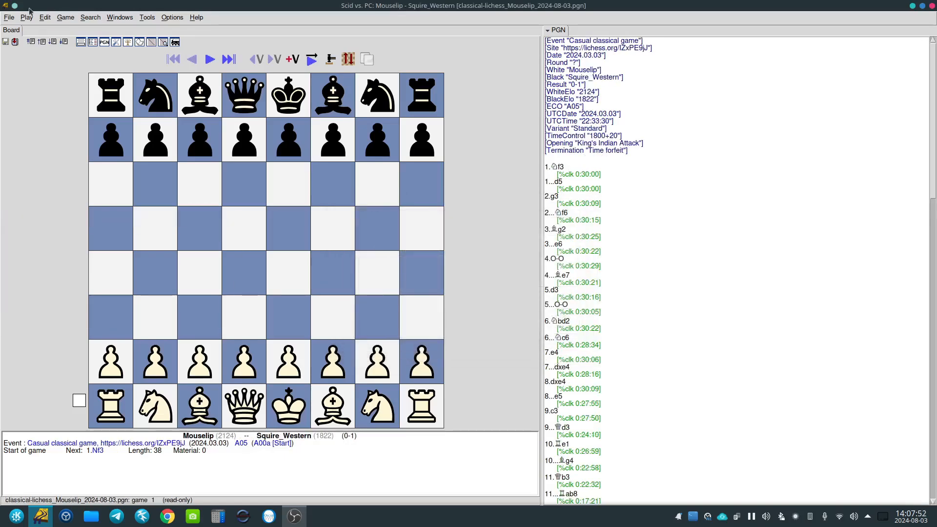
# - Open the Chess.com export Mouselip_2408031406.pgn from SCID-bases alongside the Lichess databases
pyautogui.click(9, 18)
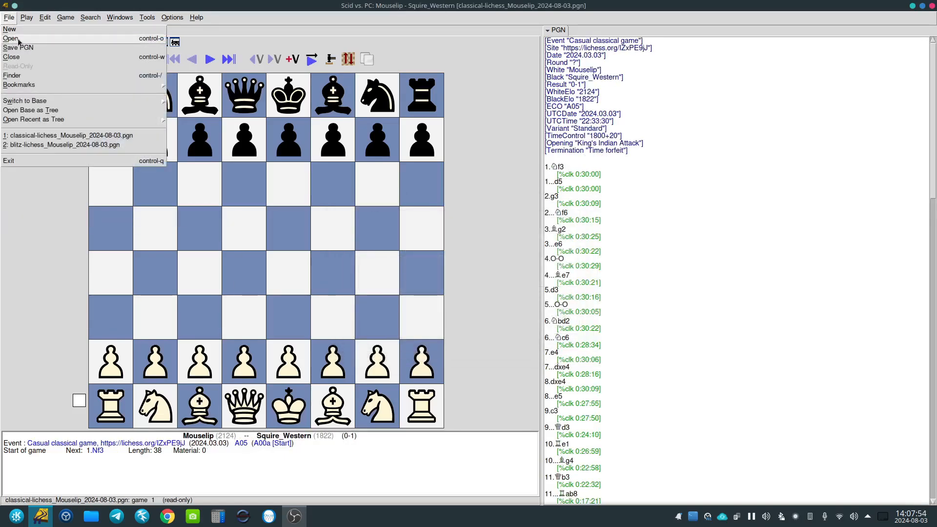
pyautogui.click(17, 39)
pyautogui.doubleClick(380, 256)
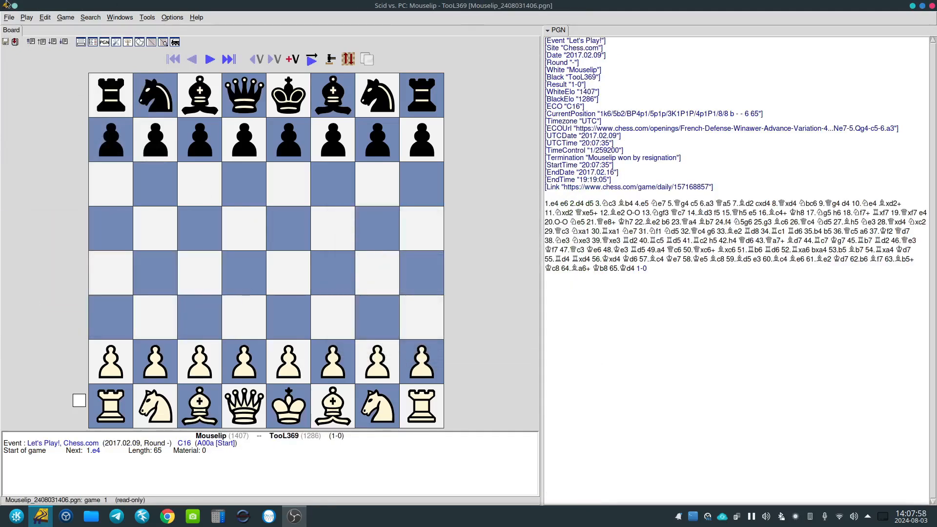
# - Open rapid-lichess_Mouselip_2024-08-03.pgn from SCID-bases as the fourth database
pyautogui.click(9, 19)
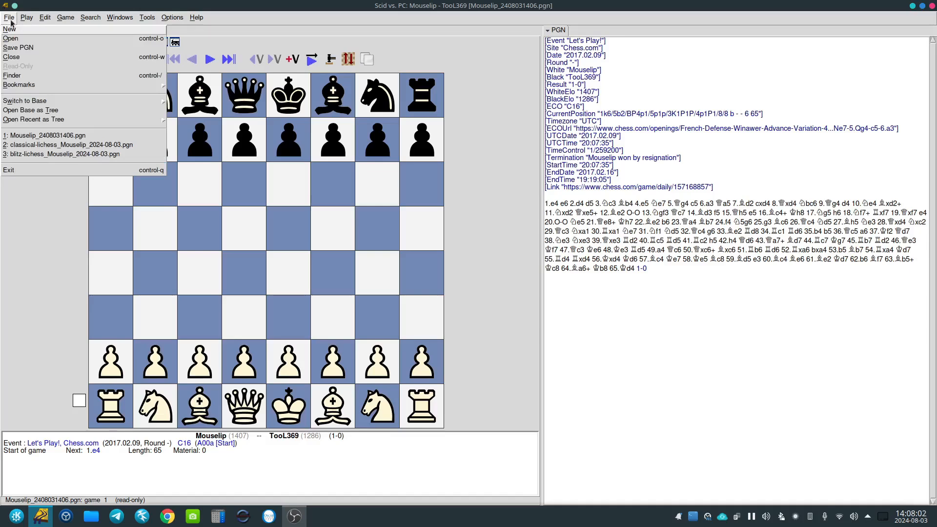
pyautogui.click(22, 39)
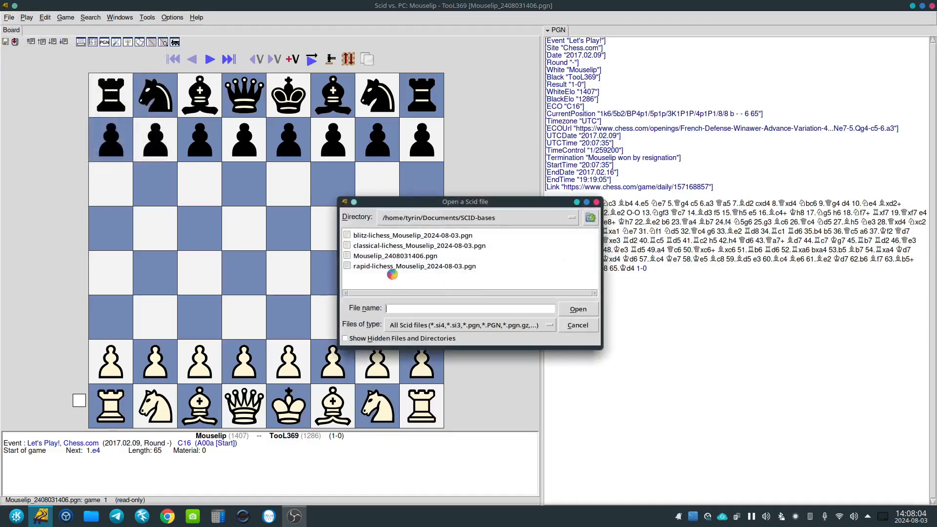
pyautogui.doubleClick(376, 266)
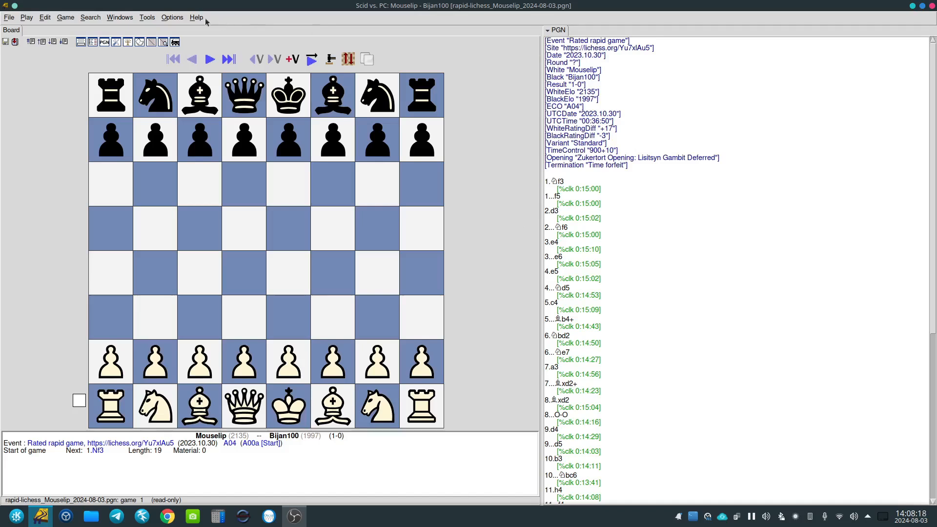
# - Restore the saved window layout 4 (sa)
pyautogui.click(172, 18)
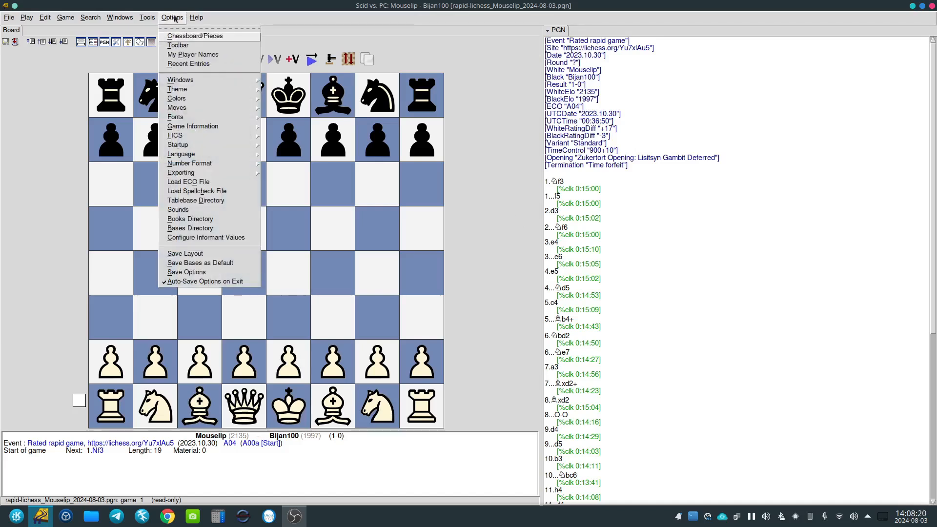
pyautogui.moveTo(197, 81)
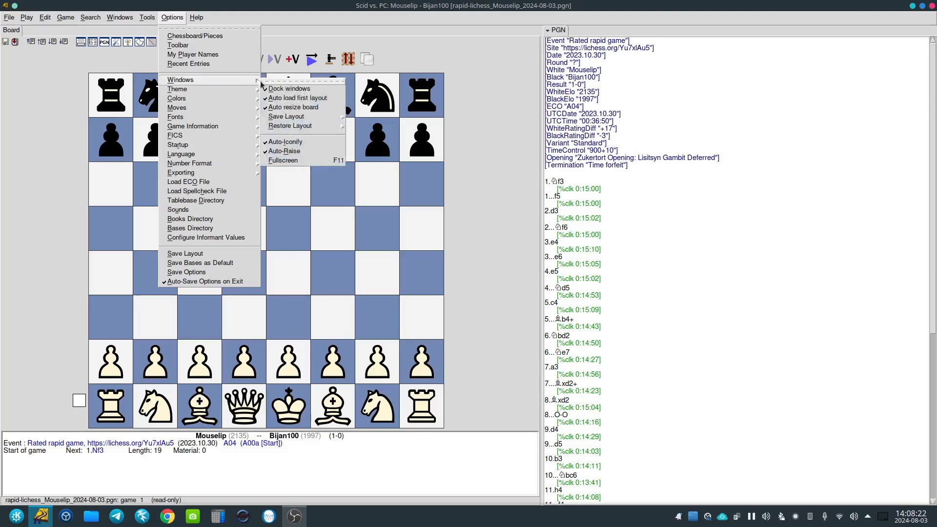
pyautogui.moveTo(293, 126)
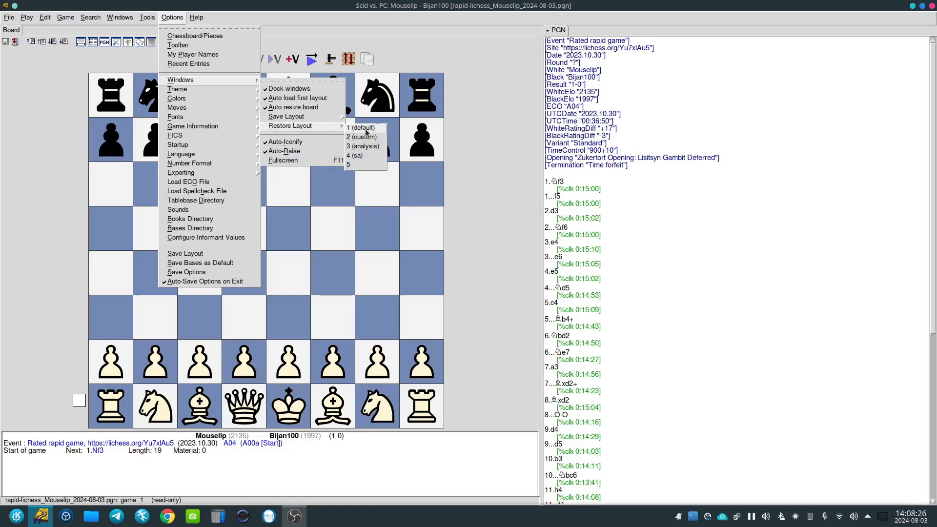
pyautogui.click(358, 156)
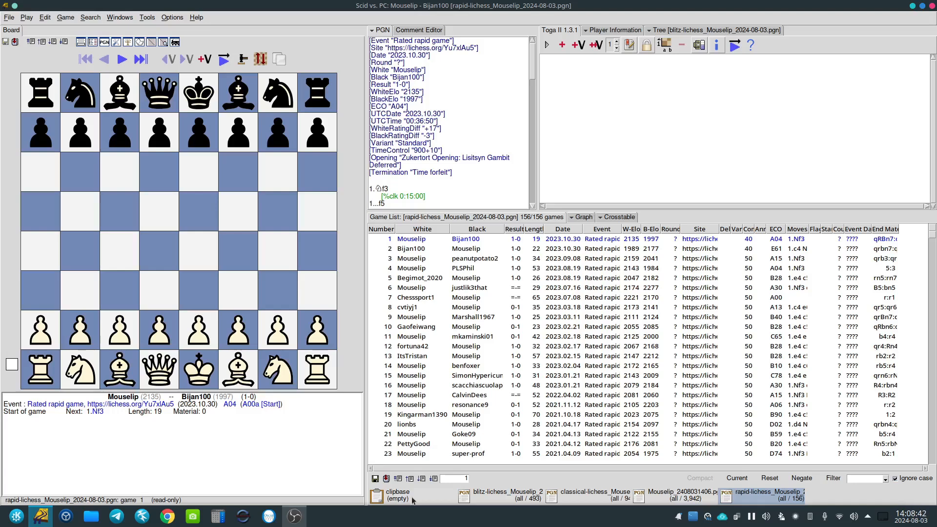
# - View the game lists of the blitz, classical, Chess.com, and rapid databases one after another
pyautogui.click(499, 504)
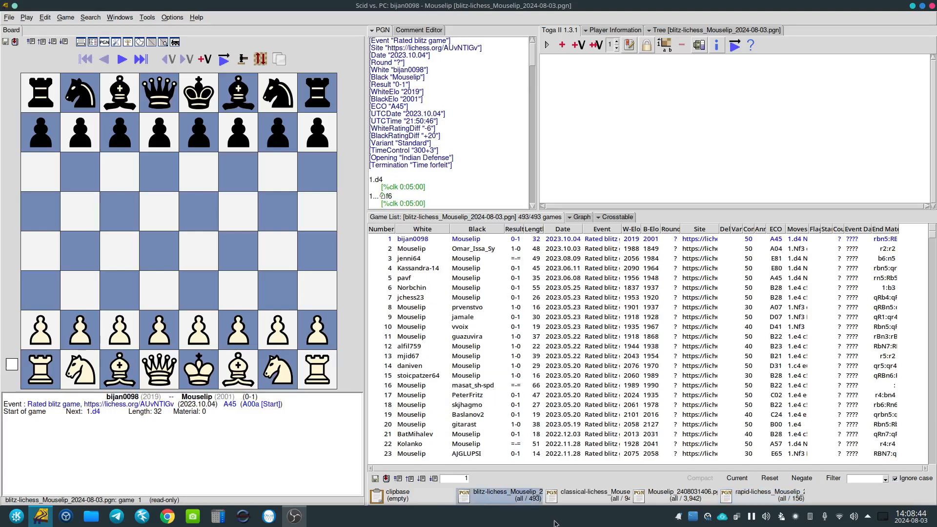
pyautogui.click(590, 502)
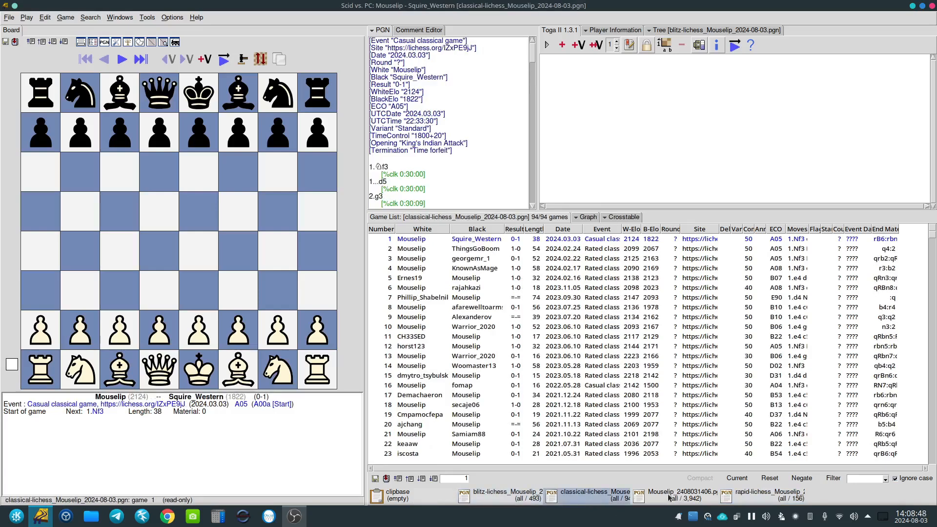
pyautogui.click(670, 499)
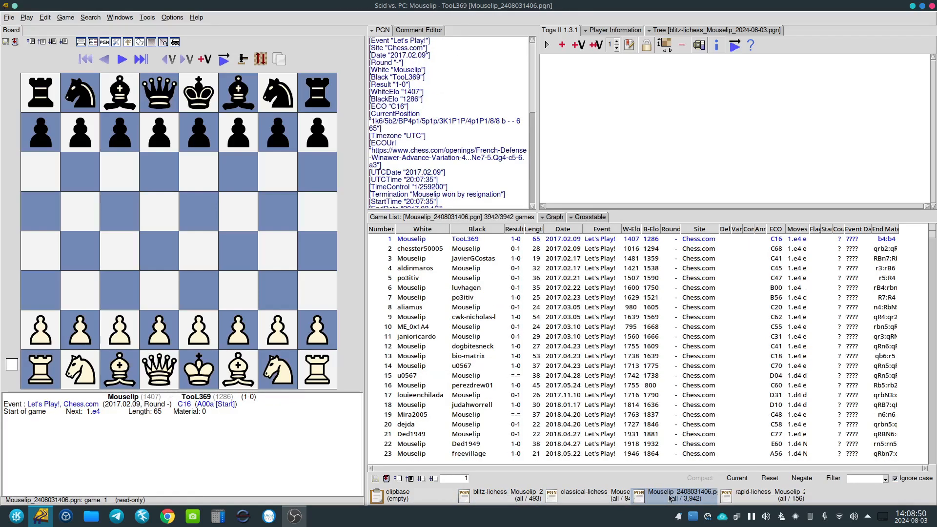
pyautogui.click(749, 495)
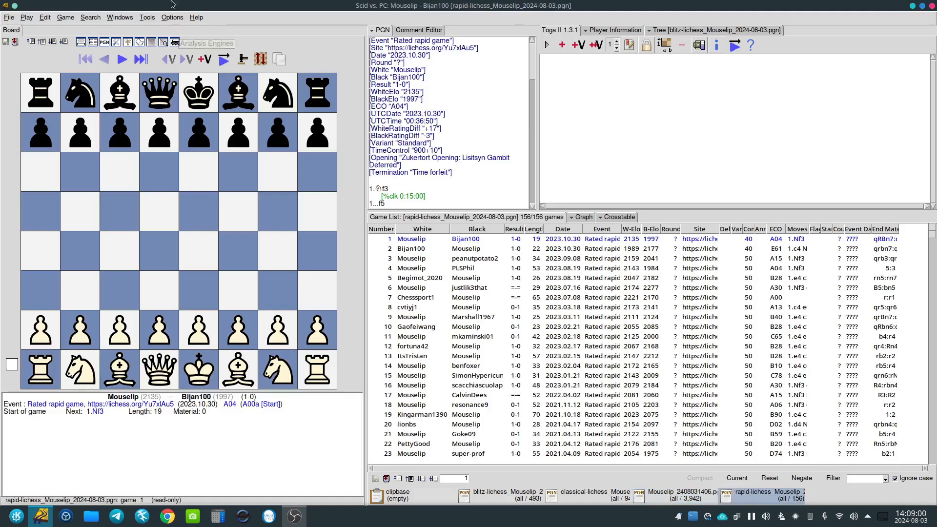
# - Save the current program setup to the options file
pyautogui.click(174, 17)
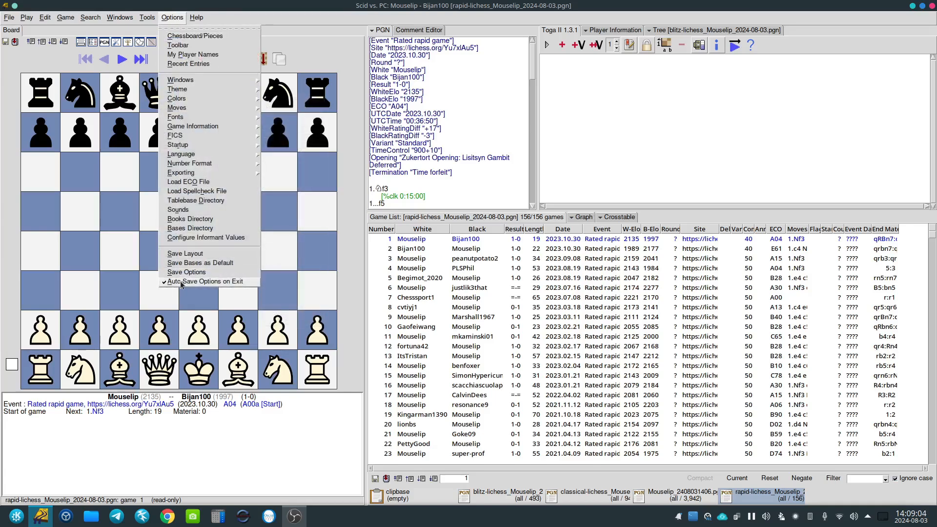
pyautogui.click(177, 259)
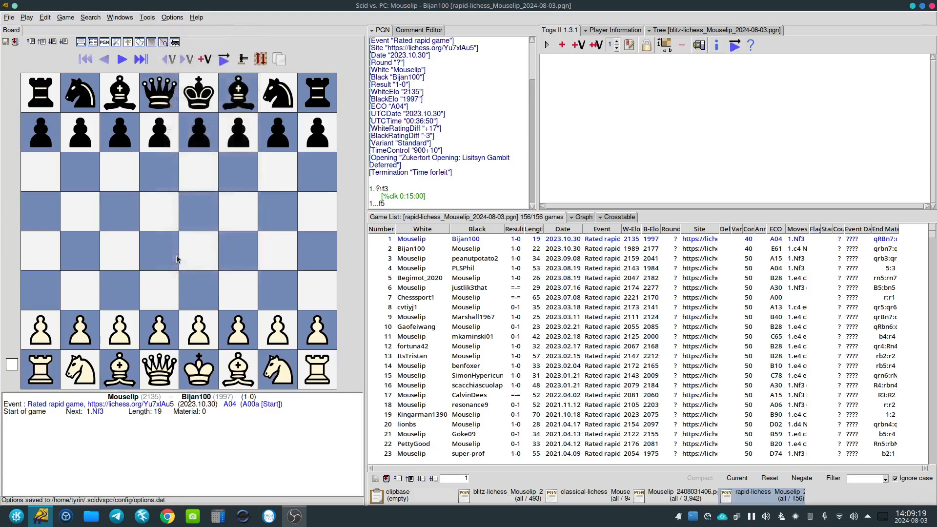
# - Set the default bases directory to the Documents/SCID-bases folder in the home directory
pyautogui.click(172, 19)
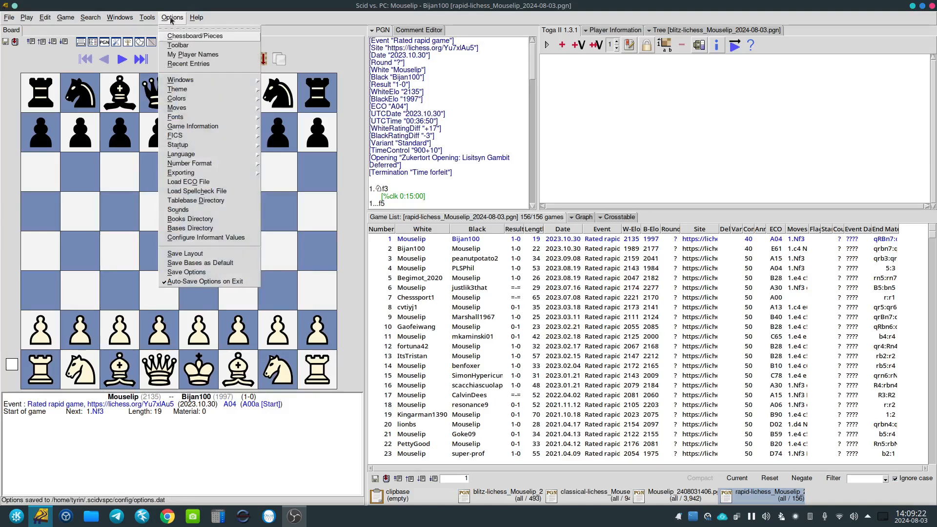
pyautogui.click(204, 228)
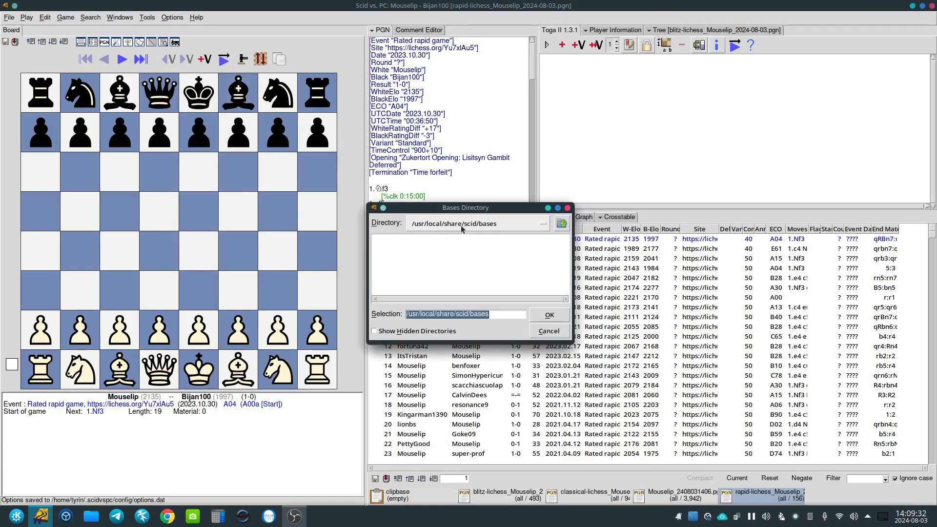
pyautogui.click(480, 224)
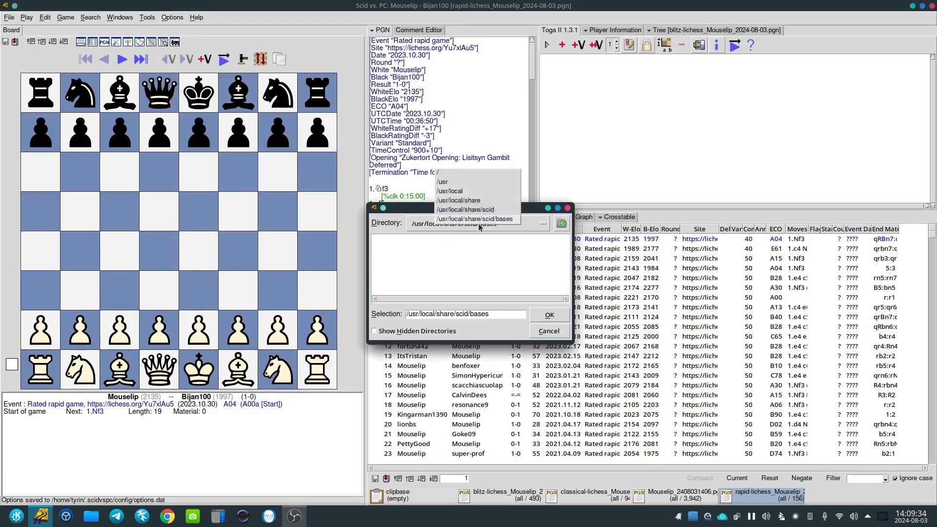
pyautogui.click(454, 174)
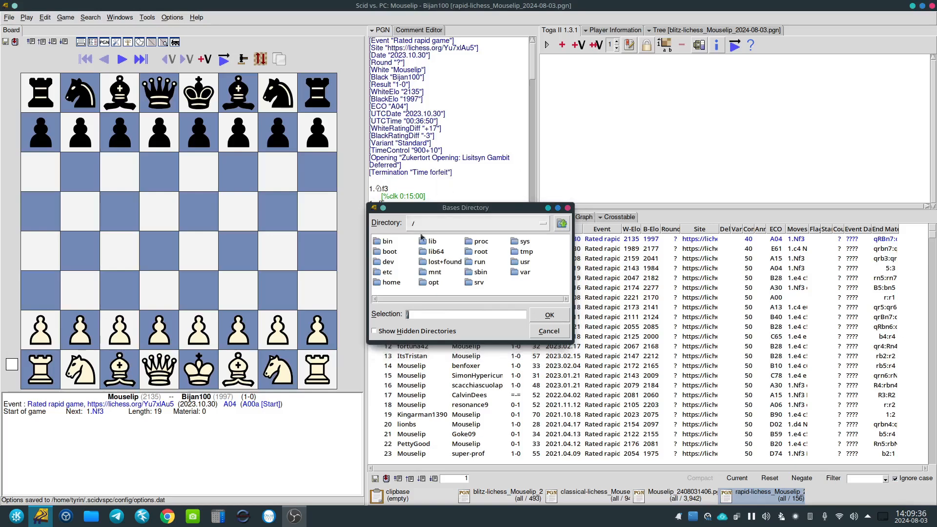
pyautogui.doubleClick(389, 283)
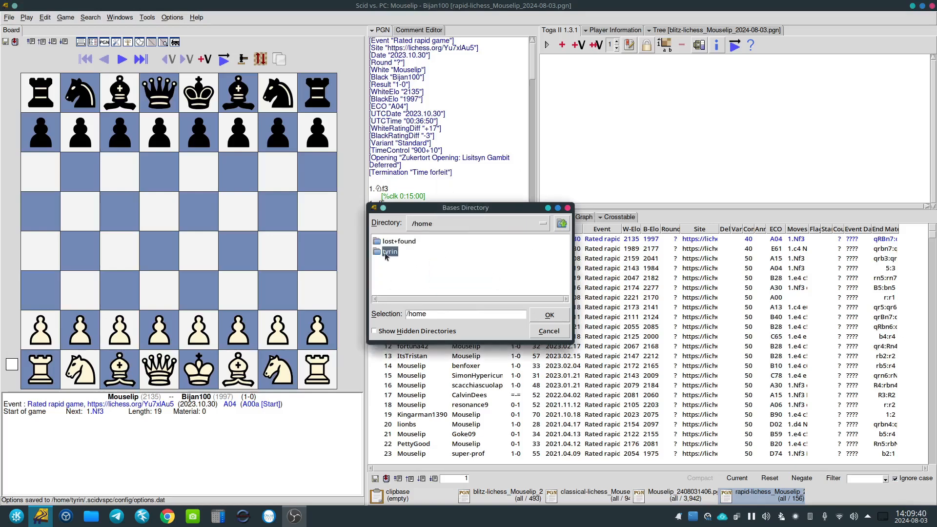
pyautogui.doubleClick(385, 252)
pyautogui.doubleClick(398, 282)
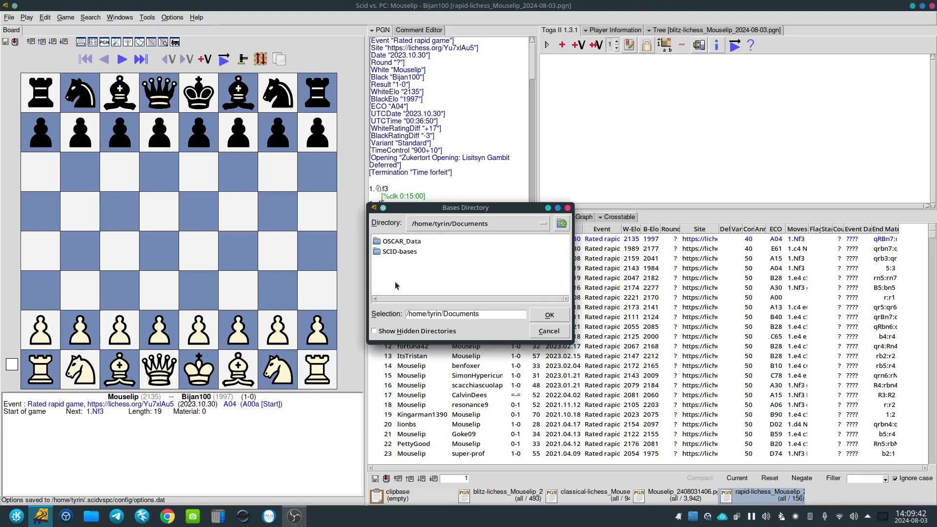
pyautogui.doubleClick(396, 251)
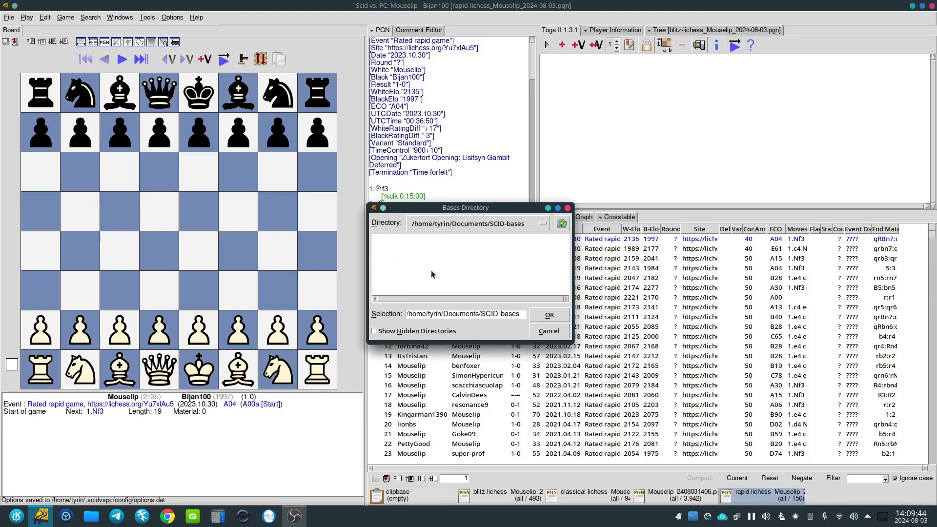
pyautogui.click(552, 315)
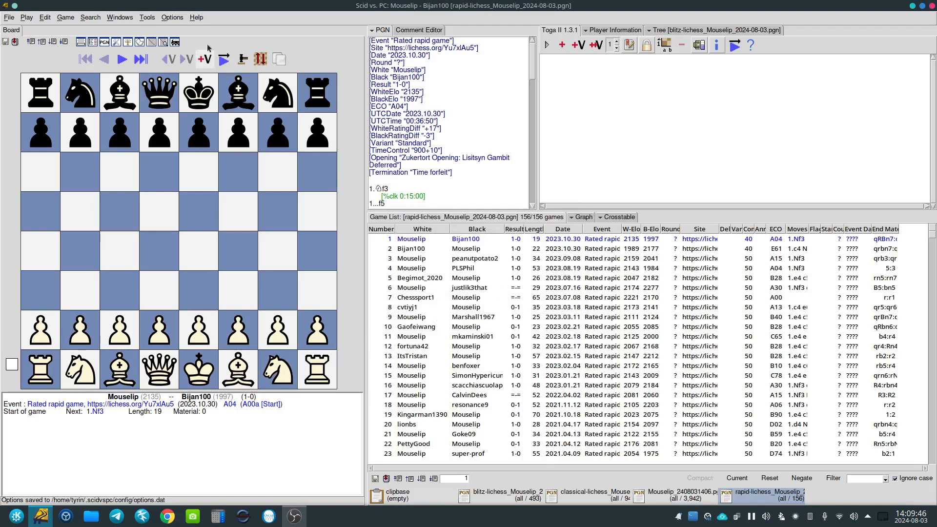
# - Save the options so the new bases directory is kept
pyautogui.click(173, 17)
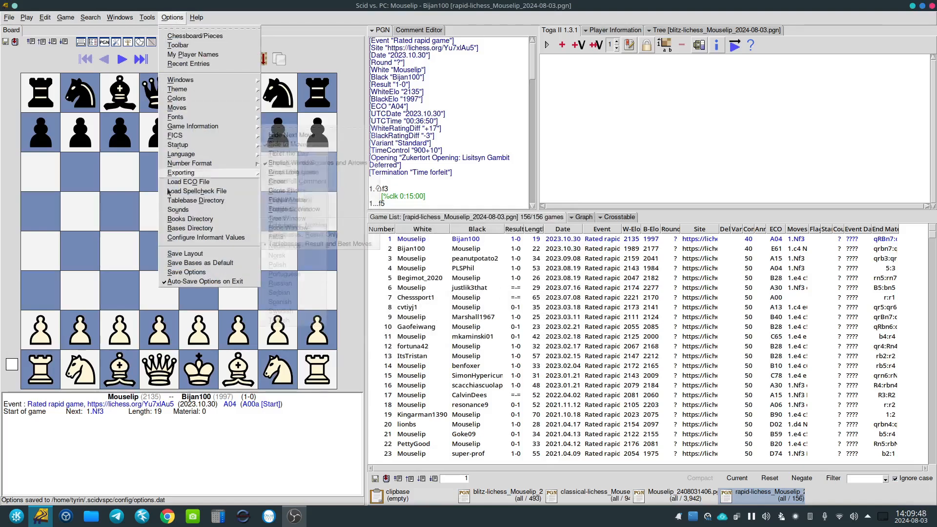
pyautogui.click(183, 272)
pyautogui.click(171, 18)
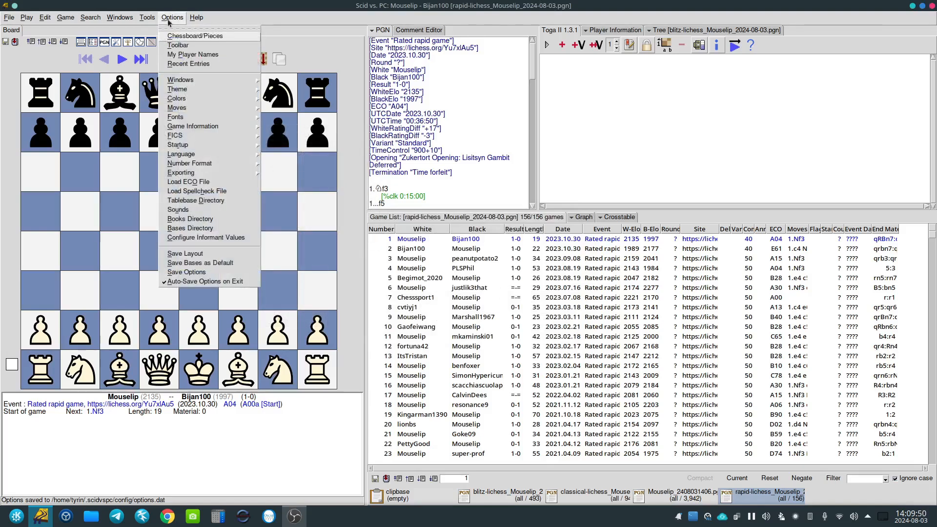
pyautogui.click(198, 17)
pyautogui.click(186, 5)
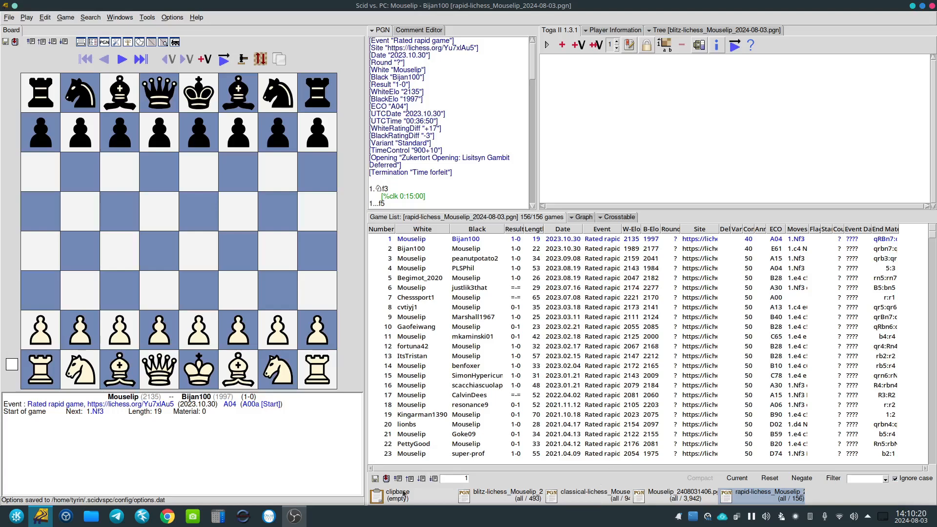
# - Create a new Scid database named lichess-blitz in Documents/SCID-bases
pyautogui.click(9, 19)
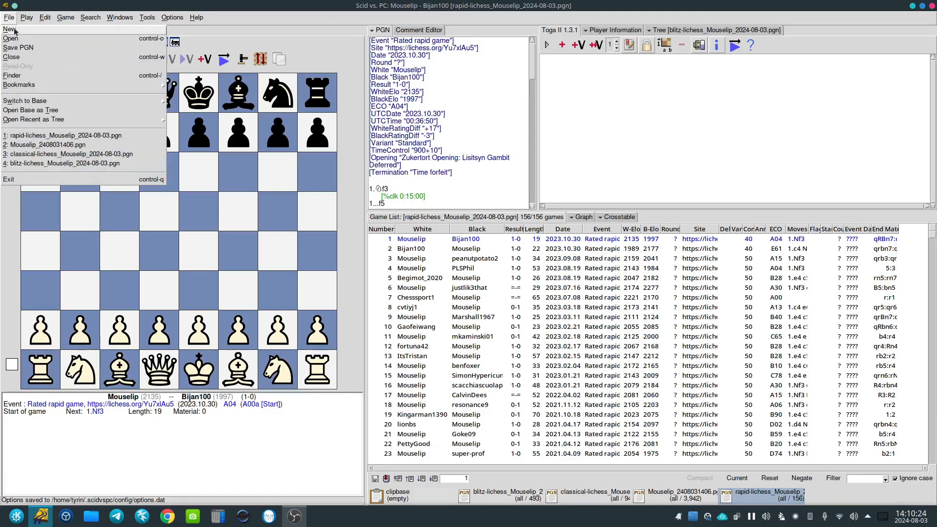
pyautogui.click(10, 29)
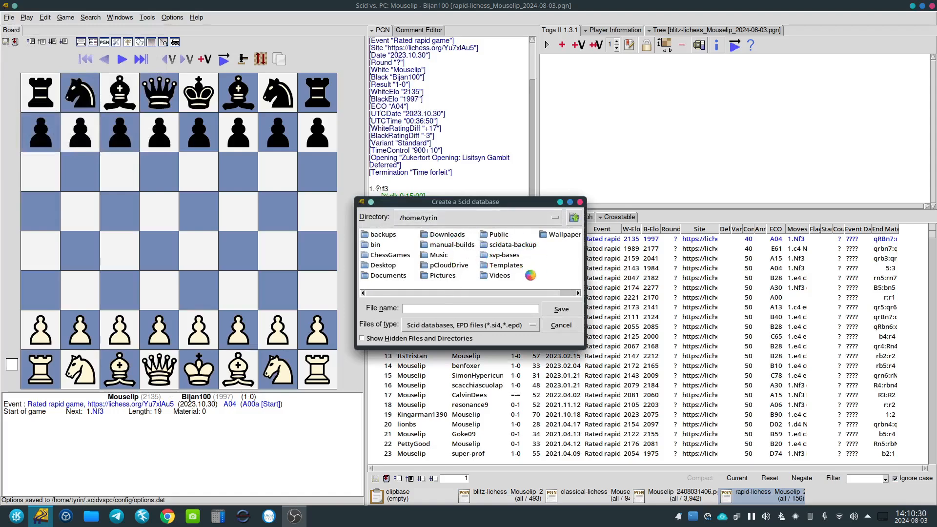
pyautogui.click(377, 276)
pyautogui.click(376, 276)
pyautogui.doubleClick(385, 245)
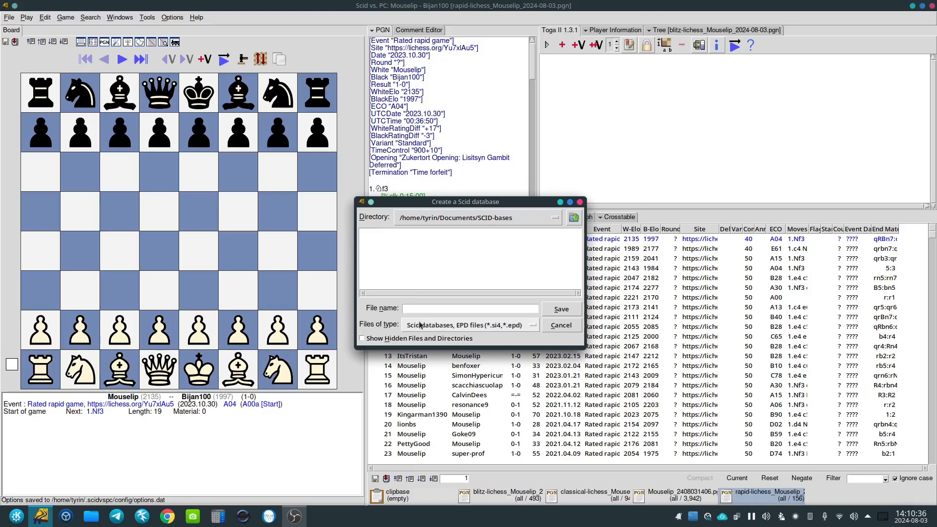
pyautogui.write('lichess-blitz')
pyautogui.press('Return')
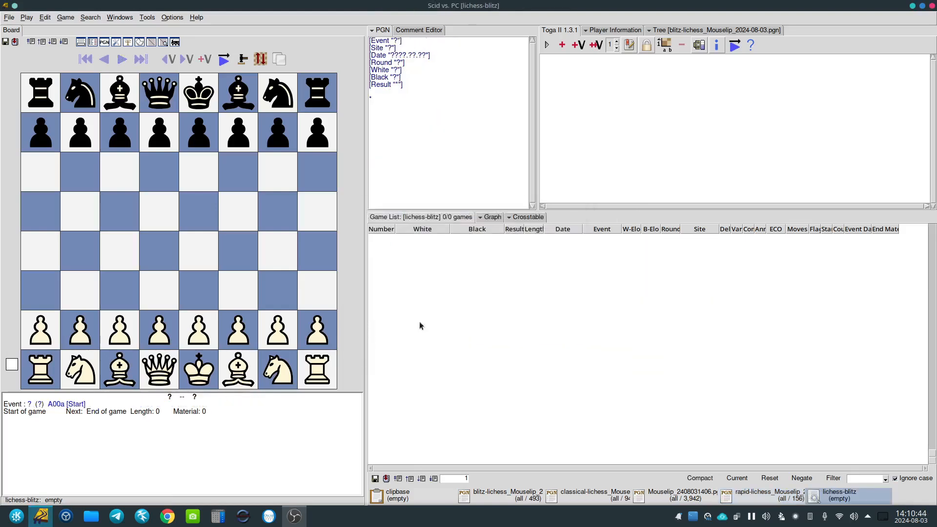
# - Copy all games from blitz-lichess_Mouselip_2024-08-03.pgn into the lichess-blitz database and close the blitz PGN
pyautogui.click(494, 496)
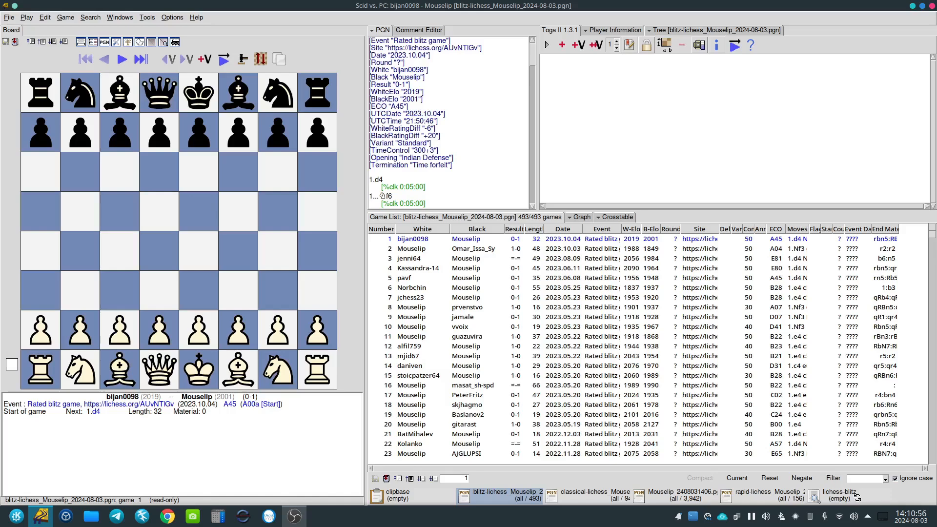
pyautogui.moveTo(466, 496); pyautogui.dragTo(857, 498)
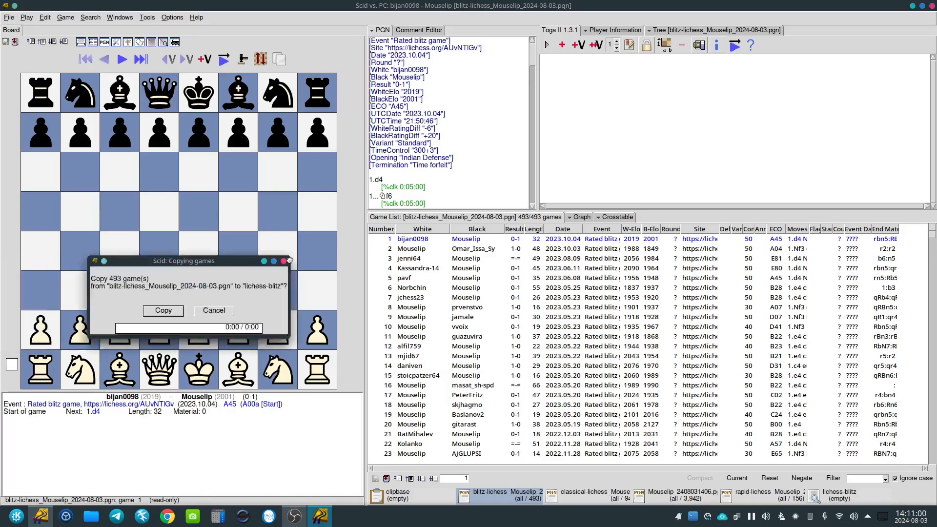
pyautogui.moveTo(220, 248); pyautogui.dragTo(697, 248)
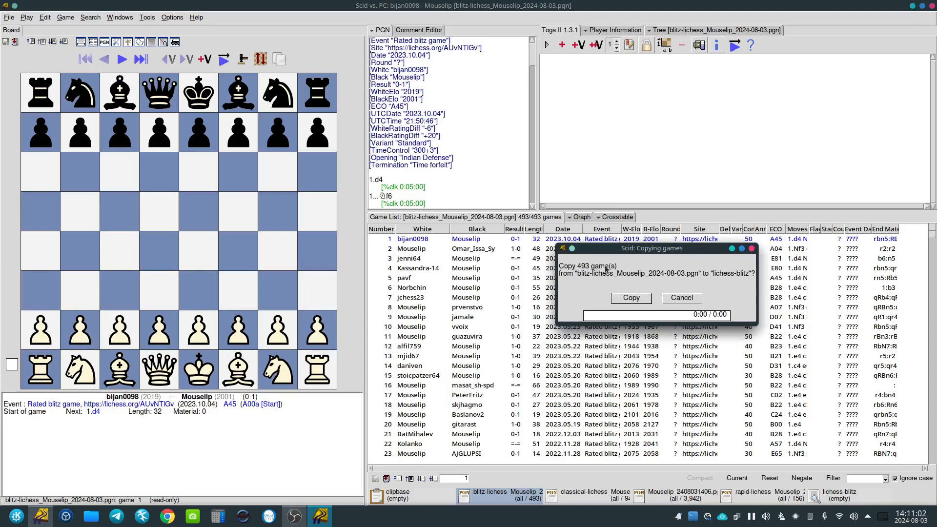
pyautogui.click(635, 299)
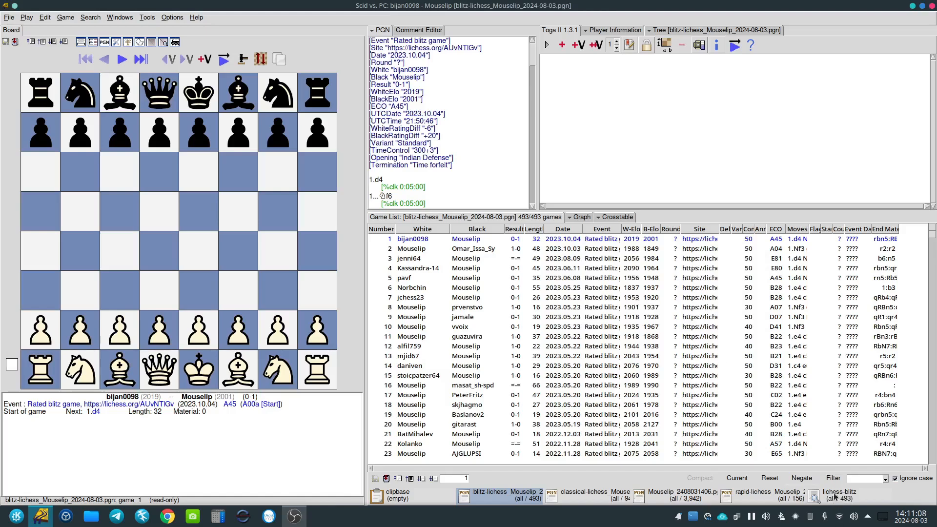
pyautogui.rightClick(490, 494)
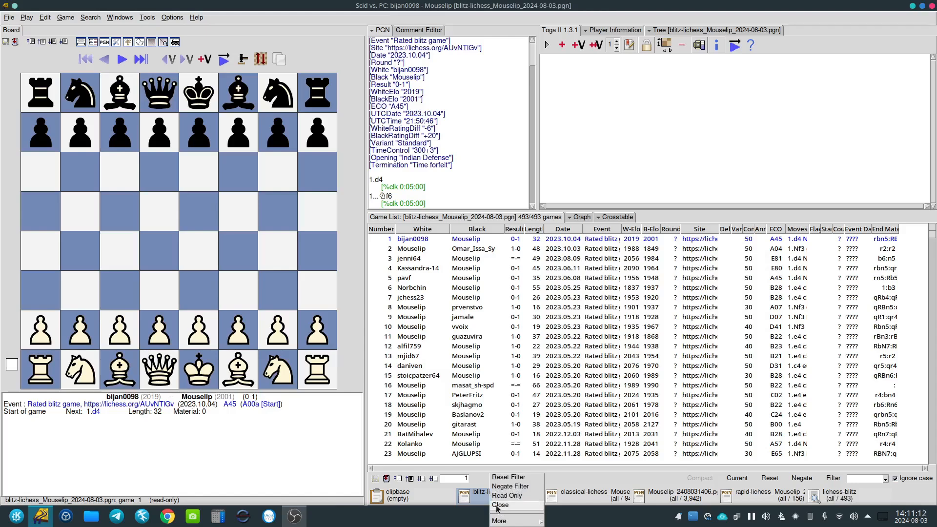
pyautogui.click(499, 505)
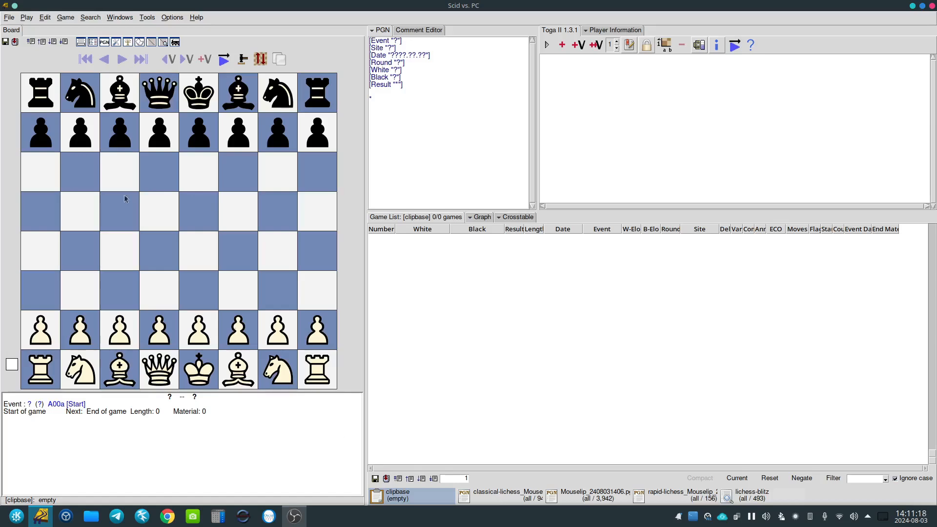
# - Create a new Scid database named lichess-classical in Documents/SCID-bases
pyautogui.click(9, 17)
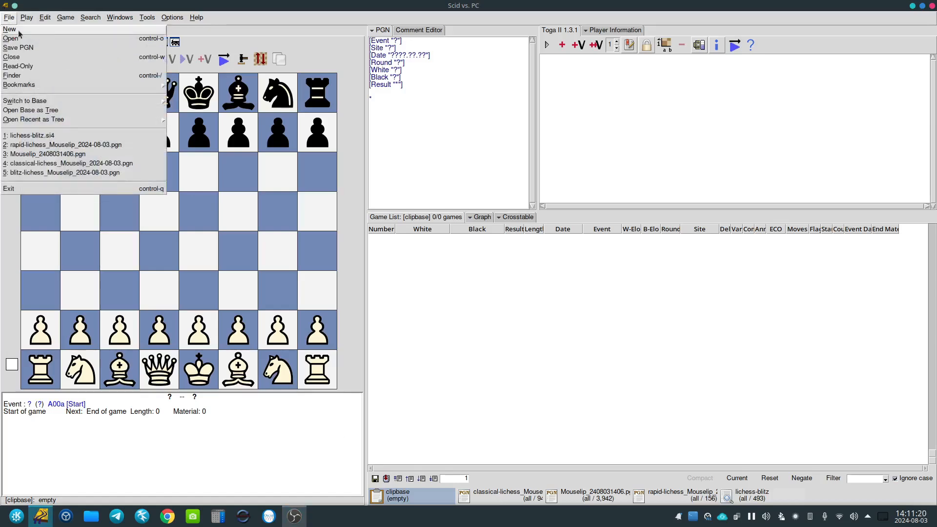
pyautogui.click(18, 30)
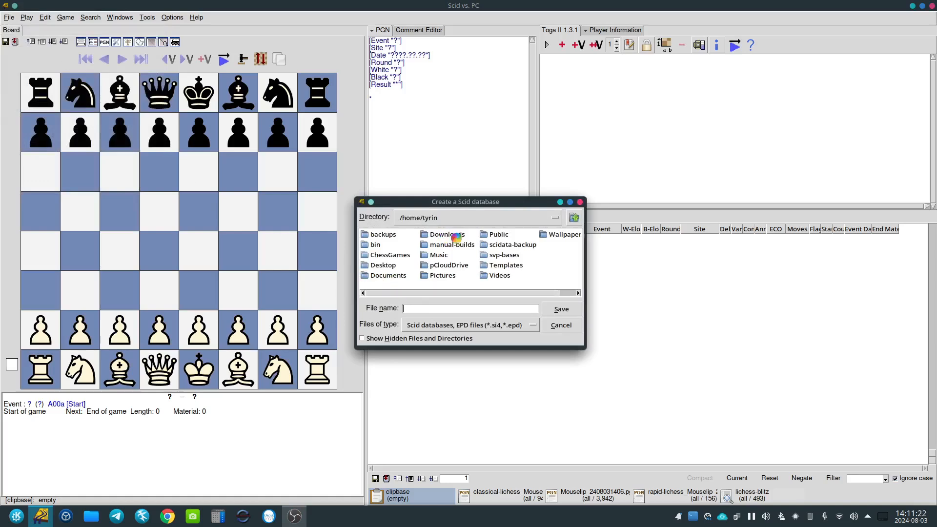
pyautogui.doubleClick(393, 274)
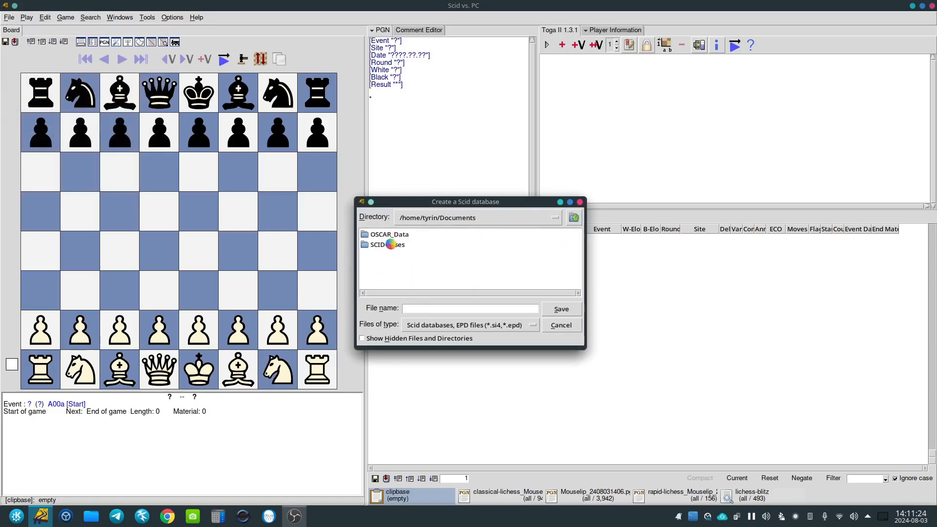
pyautogui.doubleClick(384, 245)
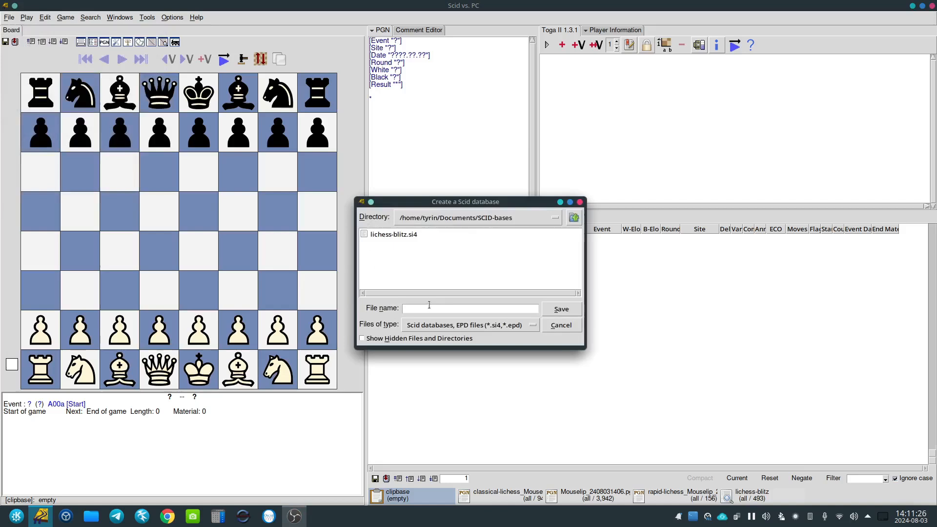
pyautogui.write('lichess-classical')
pyautogui.click(560, 309)
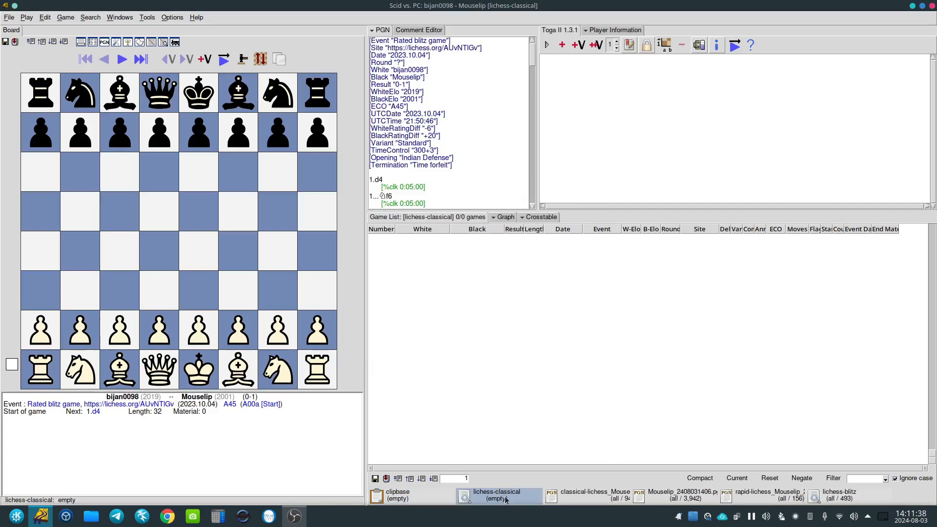
# - Copy all games from classical-lichess_Mouselip_2024-08-03.pgn into the lichess-classical database and close the classical PGN
pyautogui.moveTo(591, 499); pyautogui.dragTo(589, 494)
pyautogui.moveTo(588, 496); pyautogui.dragTo(483, 503)
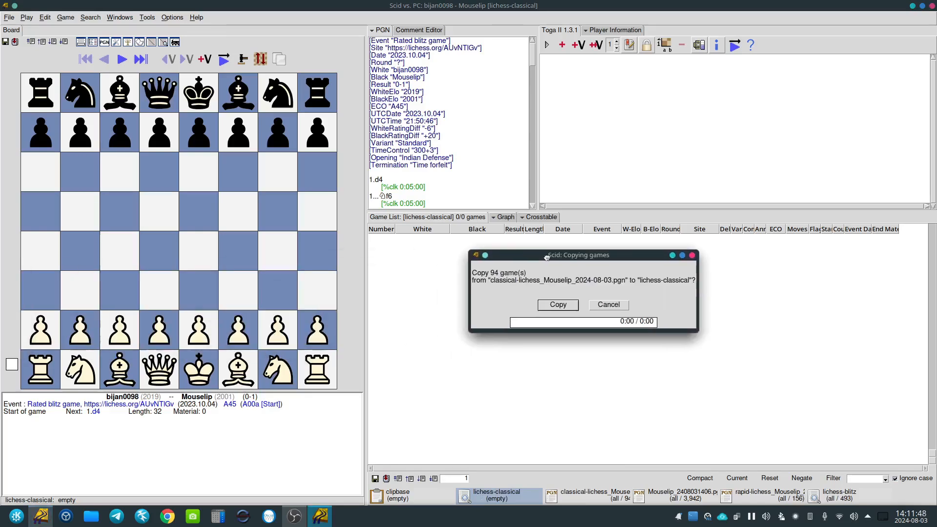
pyautogui.click(554, 305)
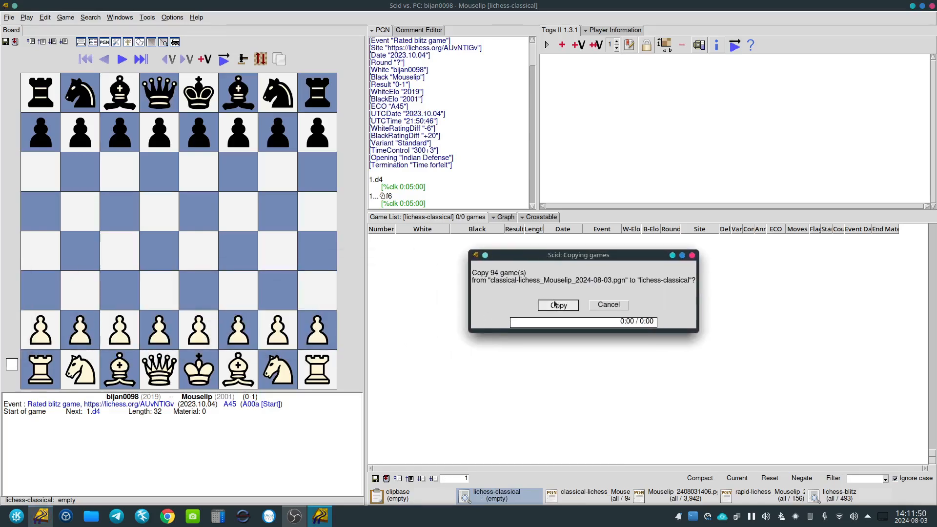
pyautogui.click(582, 498)
pyautogui.rightClick(581, 498)
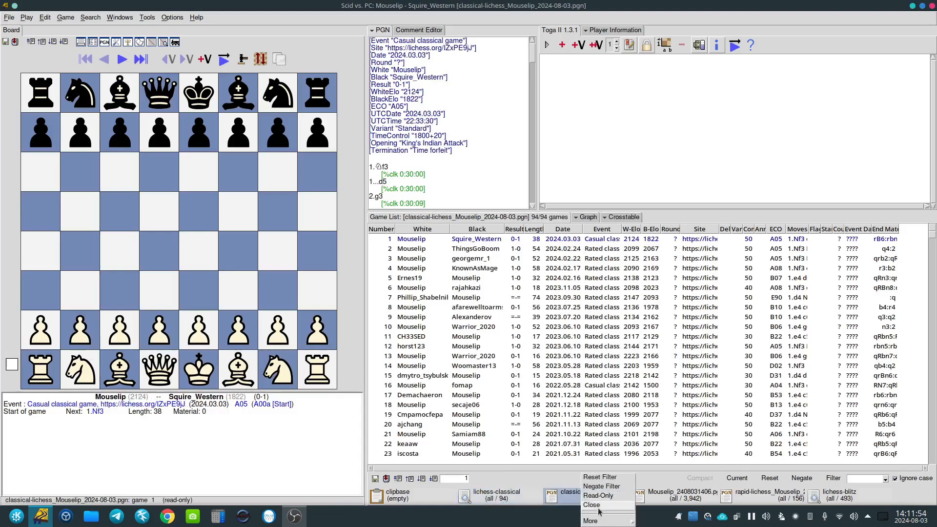
pyautogui.click(593, 505)
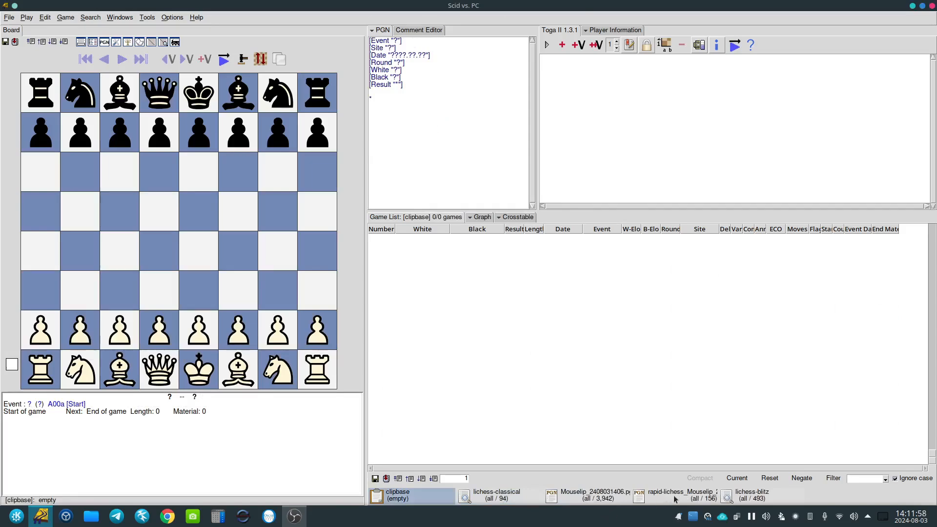
# - Create a new Scid database named chesscom in the home folder
pyautogui.click(582, 496)
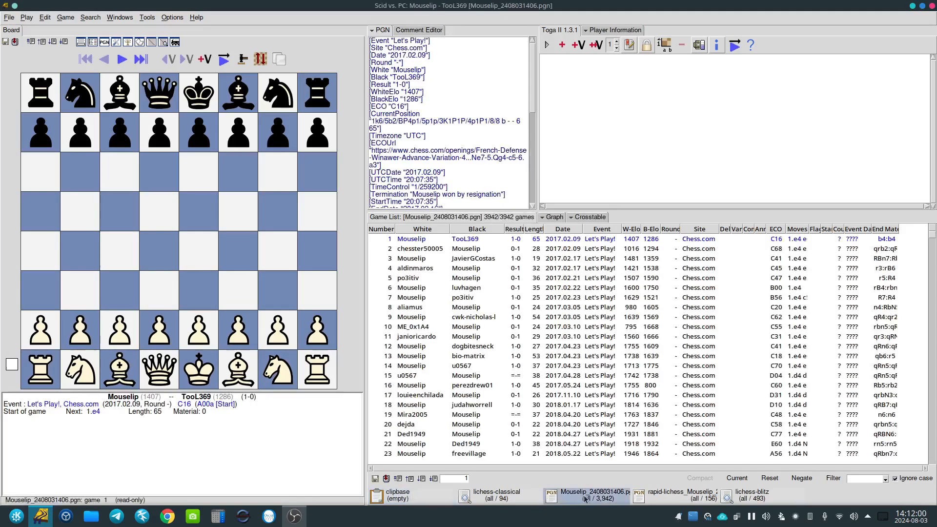
pyautogui.click(8, 18)
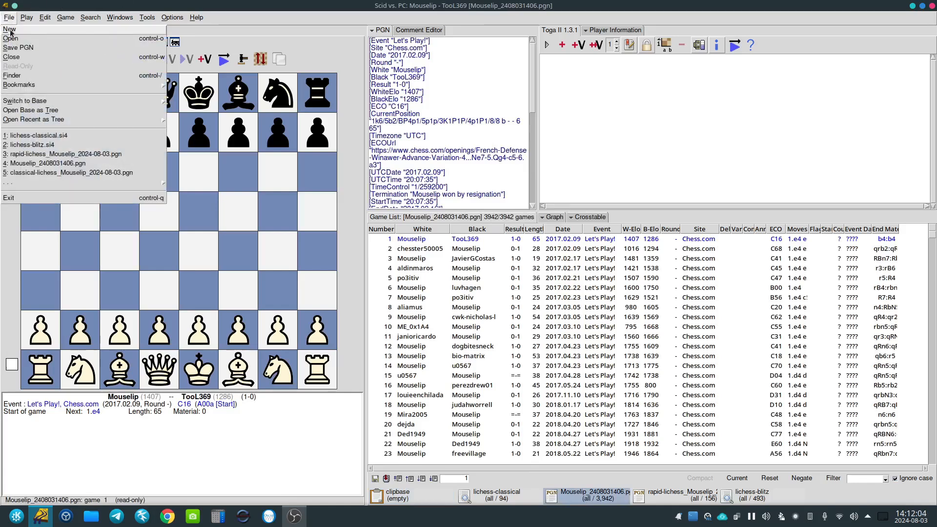
pyautogui.click(10, 30)
pyautogui.write('chesscom')
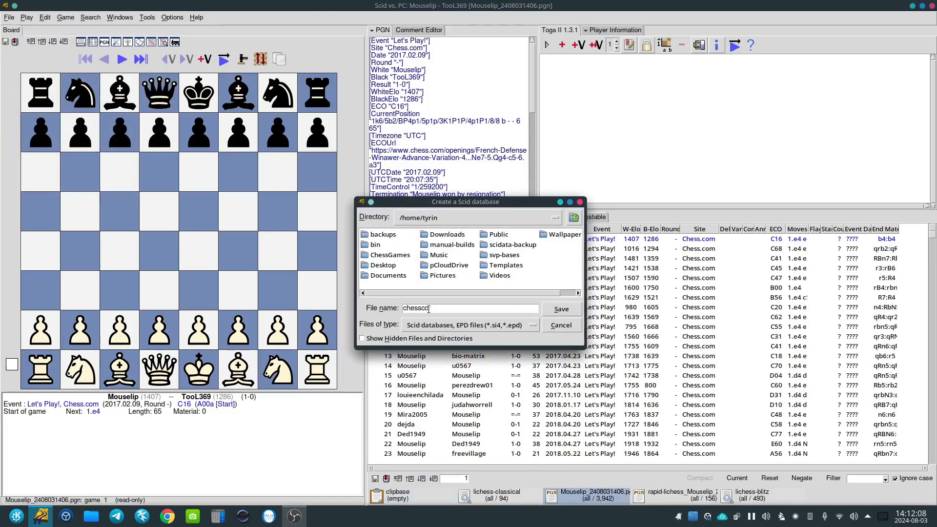
pyautogui.click(561, 309)
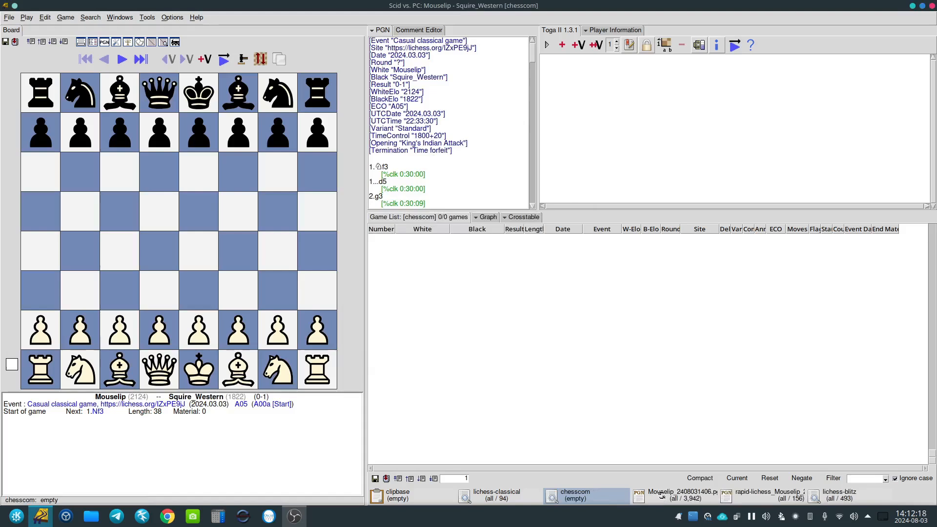
# - Copy all games from Mouselip_2408031406.pgn into the chesscom database and close that PGN
pyautogui.moveTo(661, 495); pyautogui.dragTo(581, 499)
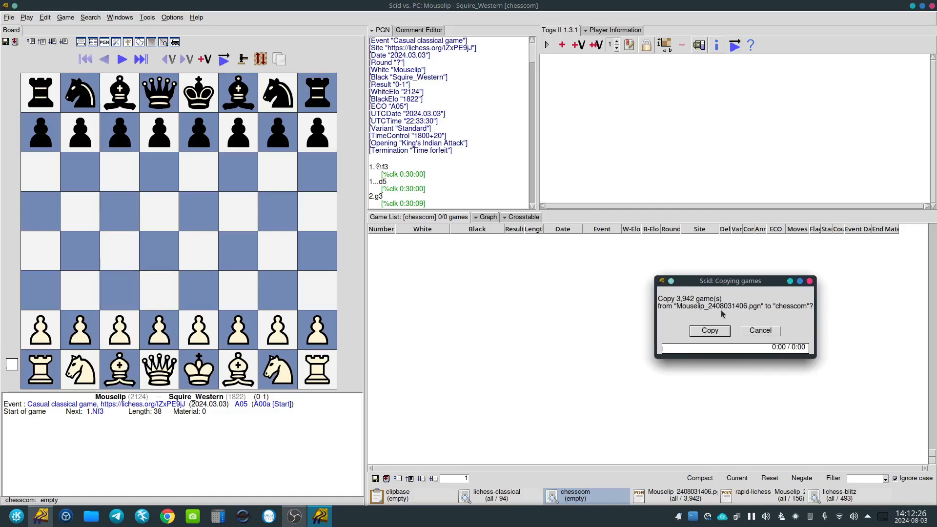
pyautogui.click(710, 331)
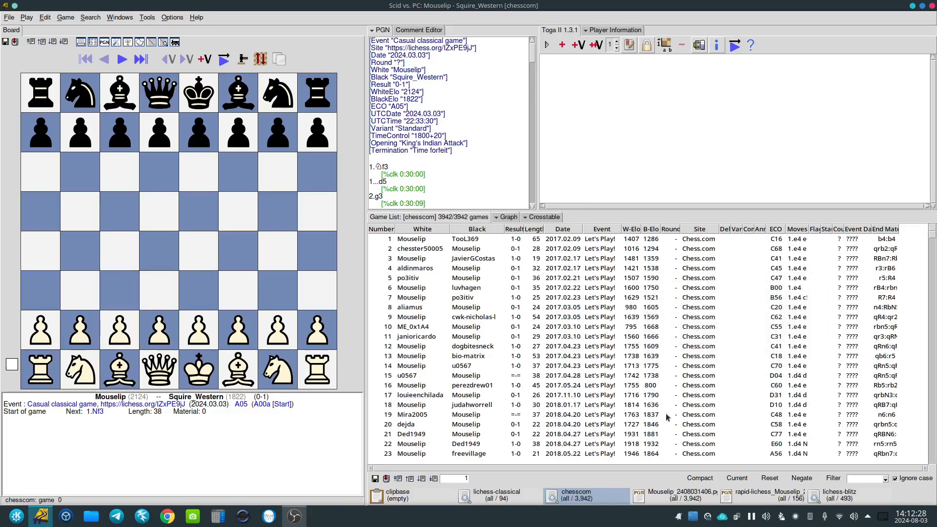
pyautogui.rightClick(682, 499)
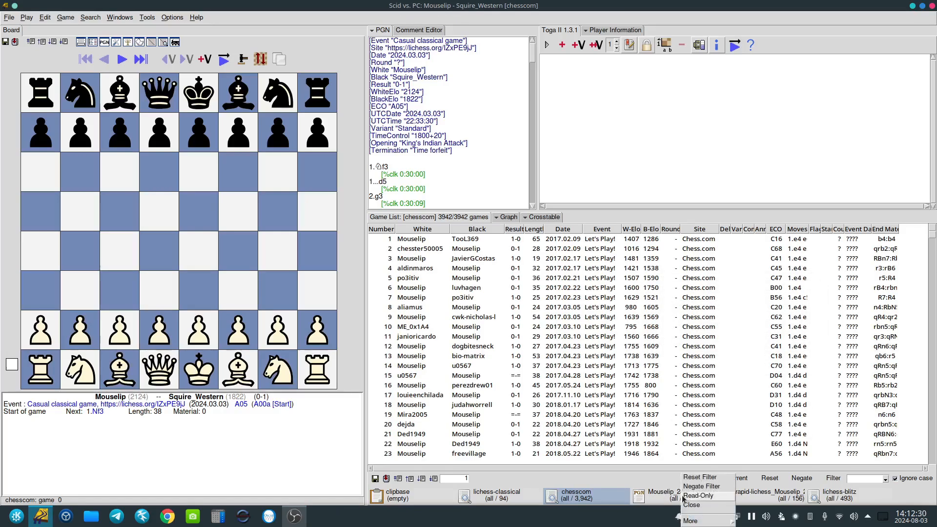
pyautogui.click(665, 499)
pyautogui.rightClick(668, 501)
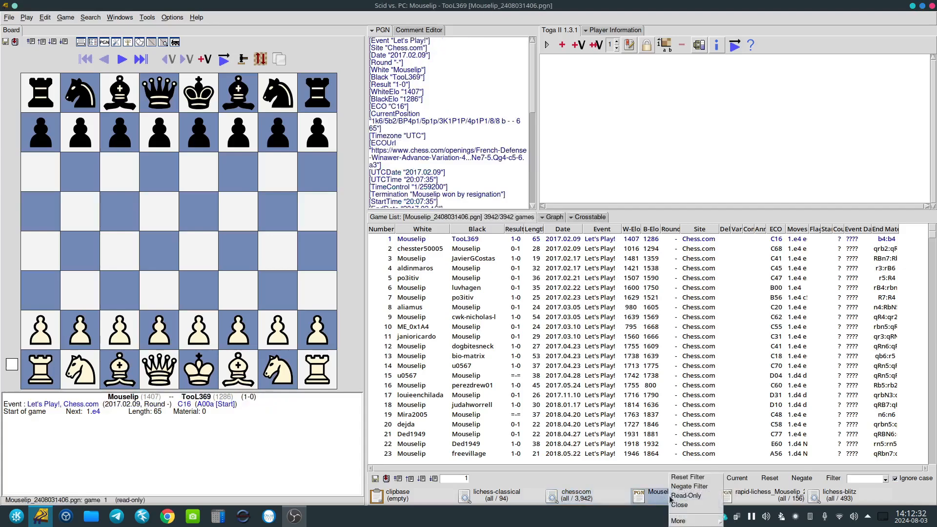
pyautogui.click(684, 509)
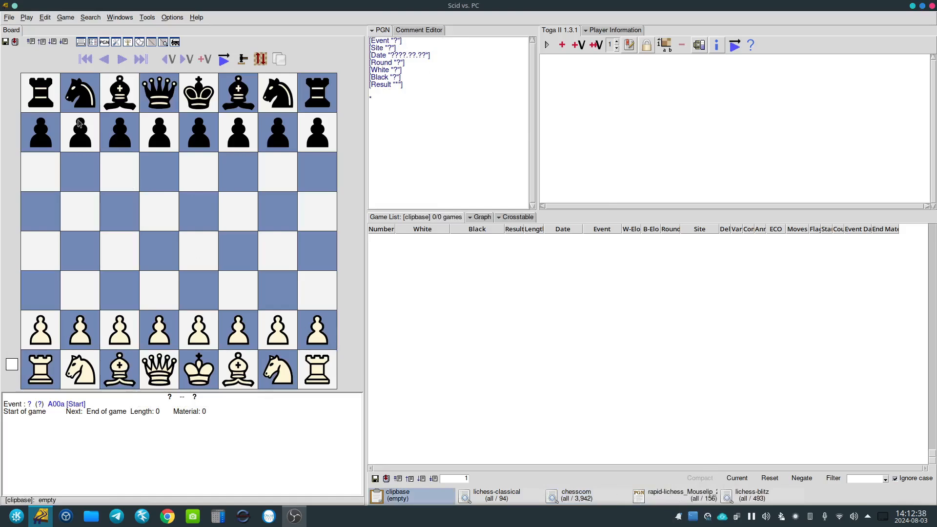
# - Create a new Scid database named lichess-rapid in the home folder
pyautogui.click(8, 18)
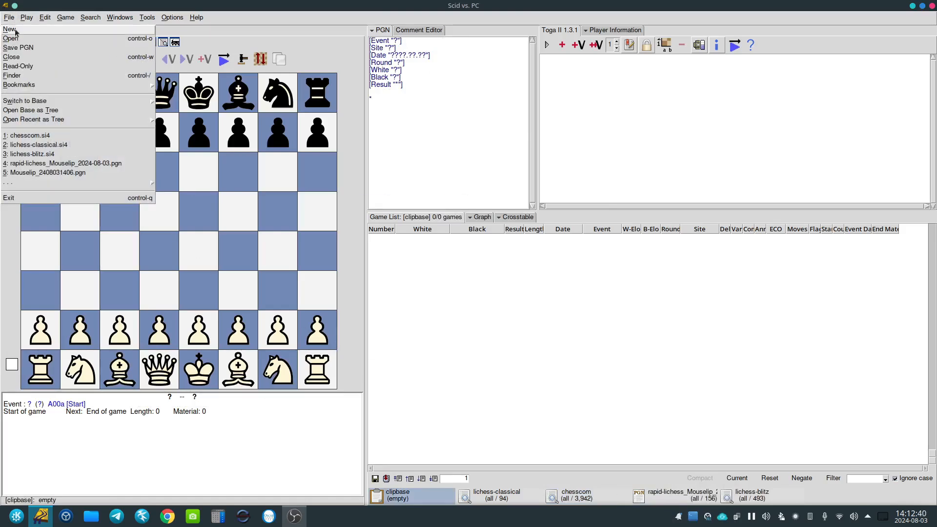
pyautogui.click(10, 29)
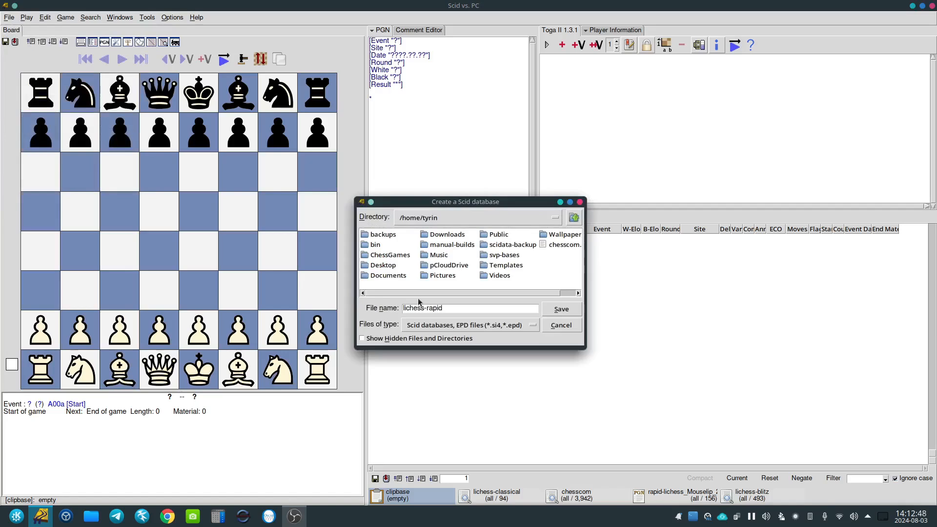
pyautogui.click(555, 313)
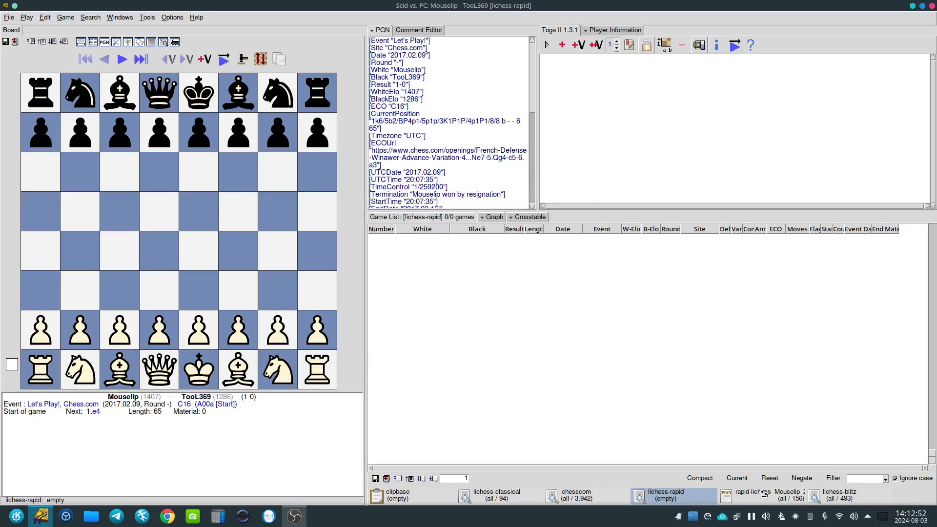
# - Copy all games from rapid-lichess_Mouselip_2024-08-03.pgn into the lichess-rapid database and close the rapid PGN
pyautogui.moveTo(764, 494); pyautogui.dragTo(672, 499)
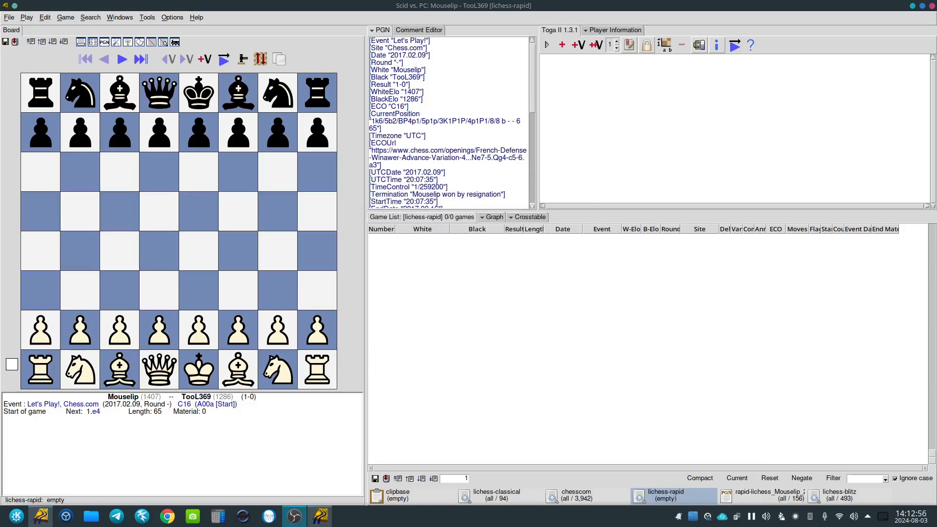
pyautogui.click(506, 328)
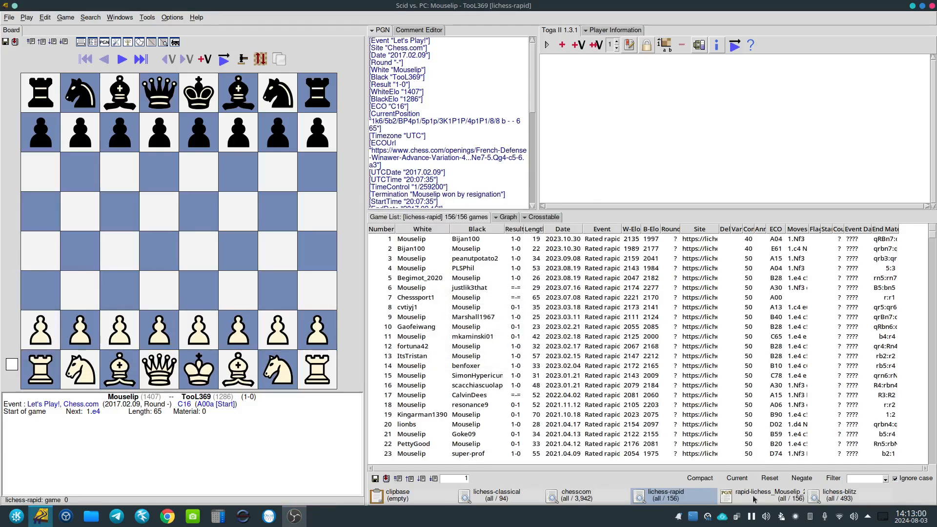
pyautogui.click(754, 499)
pyautogui.rightClick(754, 499)
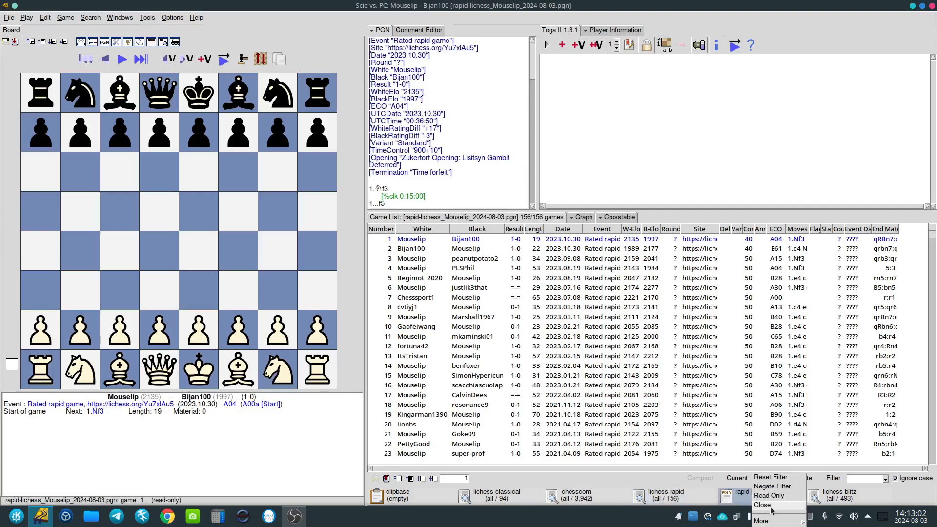
pyautogui.click(771, 507)
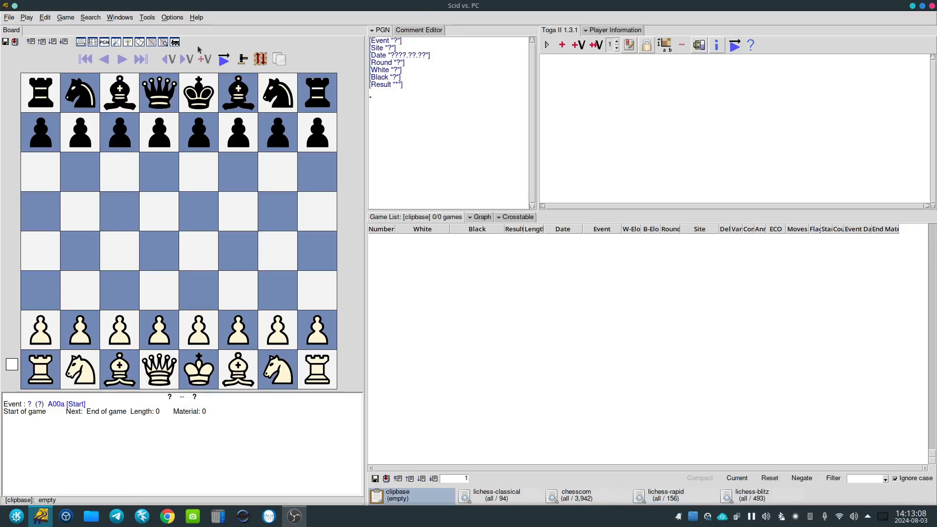
# - Save the currently open bases as the default set and restart Scid vs. PC
pyautogui.click(170, 18)
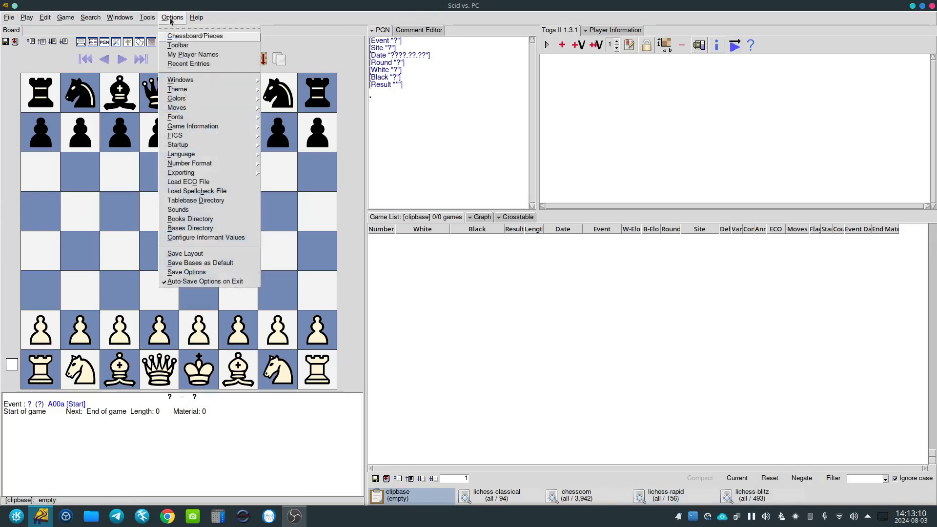
pyautogui.click(190, 266)
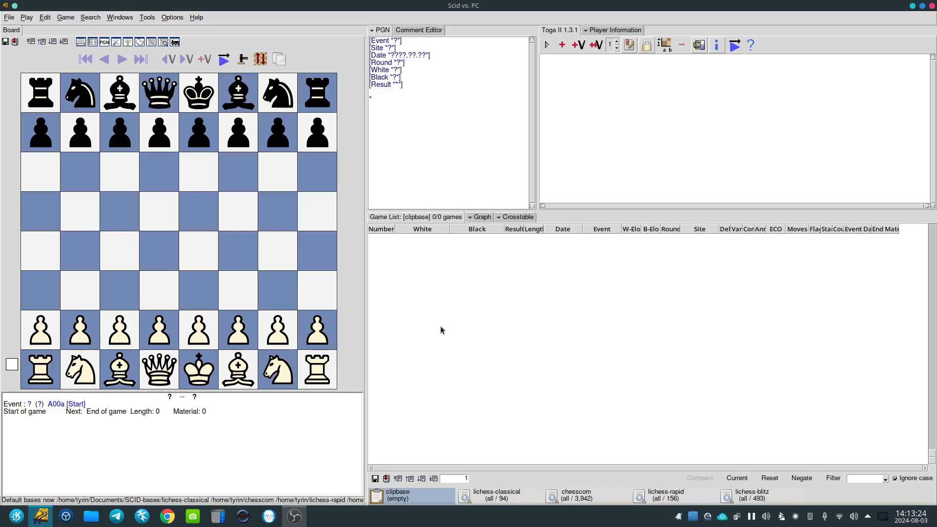
pyautogui.click(932, 7)
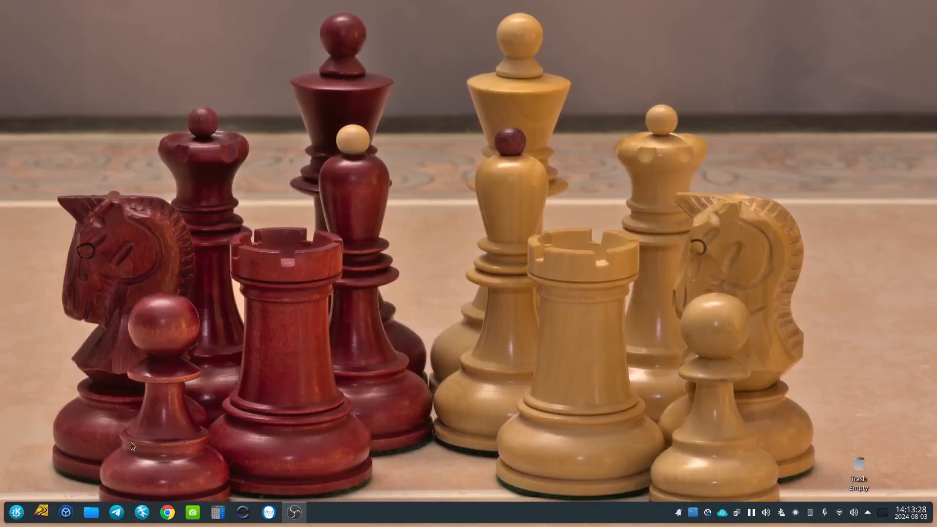
pyautogui.click(42, 512)
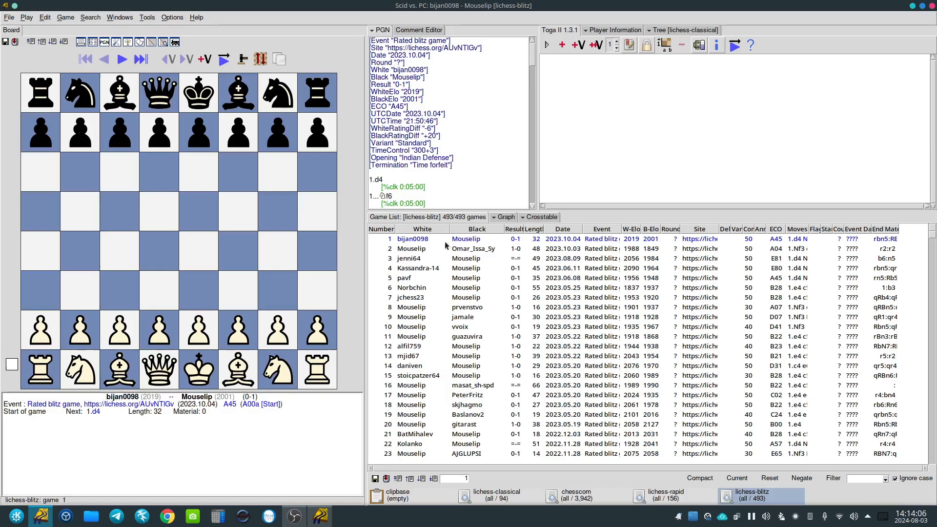
# - Open the player information for Black in game 1 of lichess-blitz and examine the results, common openings and rating history
pyautogui.click(190, 398)
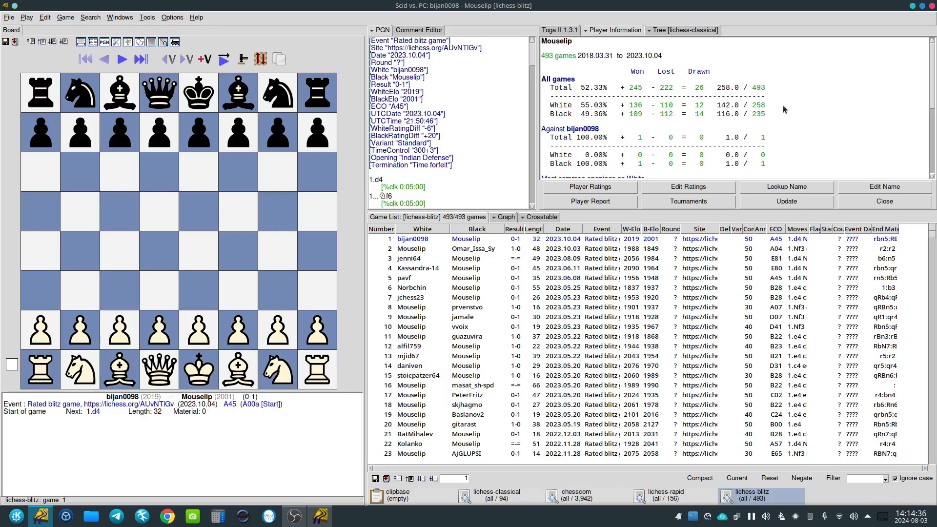
pyautogui.scroll(-5, 784, 108)
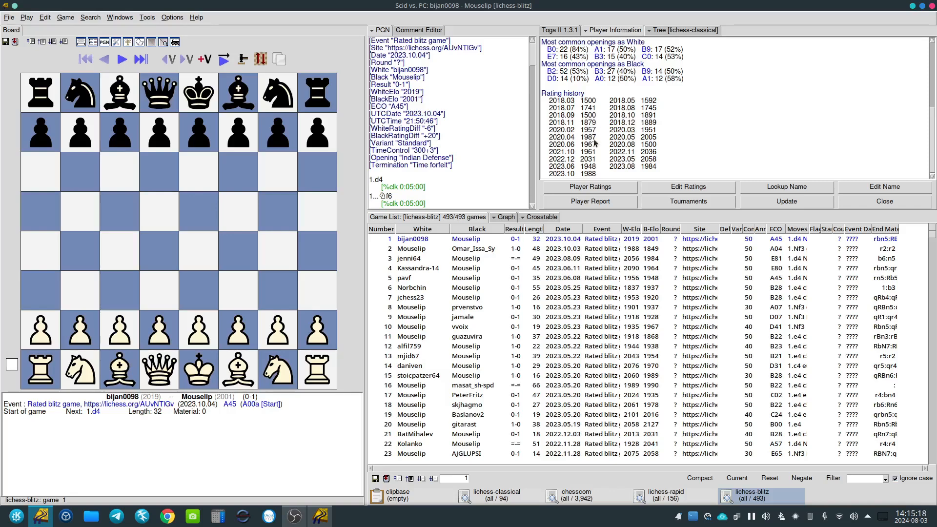
pyautogui.click(591, 174)
# - Examine the same player's statistics and rating history in the lichess-rapid and lichess-classical databases
pyautogui.click(674, 501)
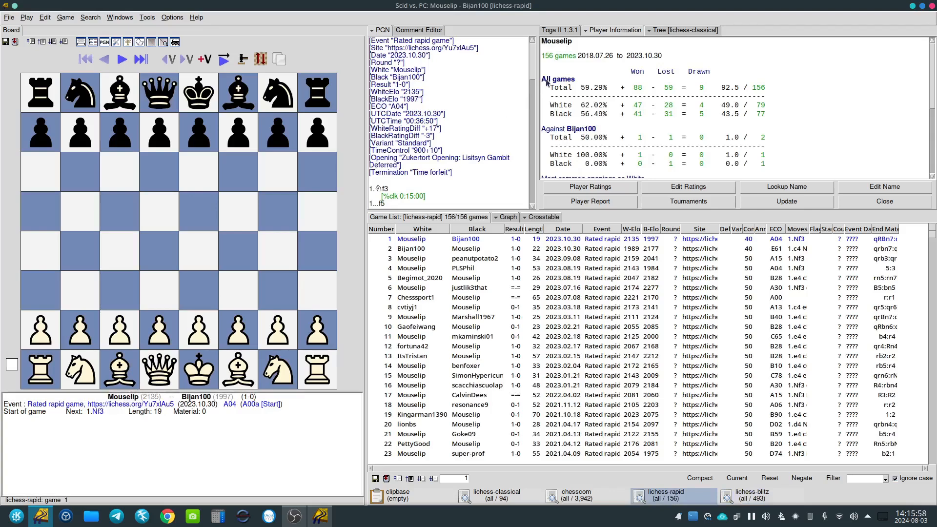
pyautogui.scroll(-5, 555, 102)
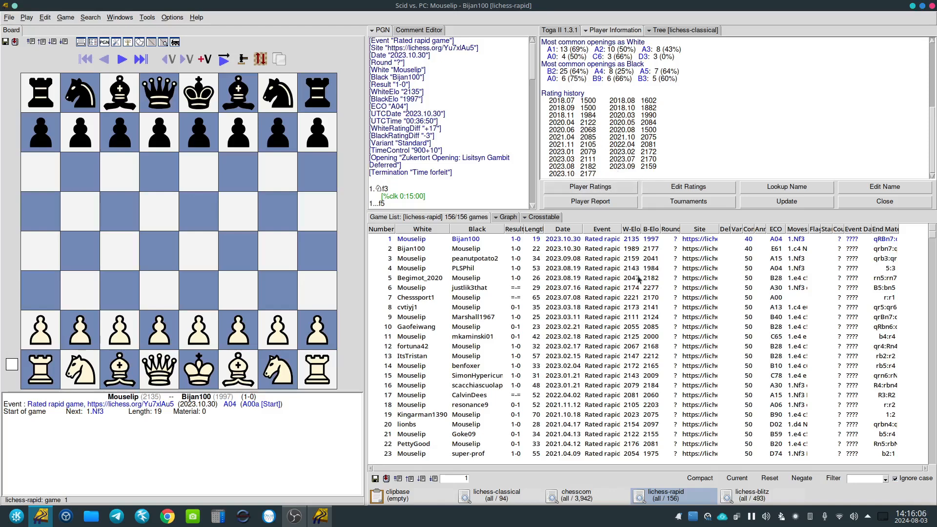
pyautogui.click(507, 497)
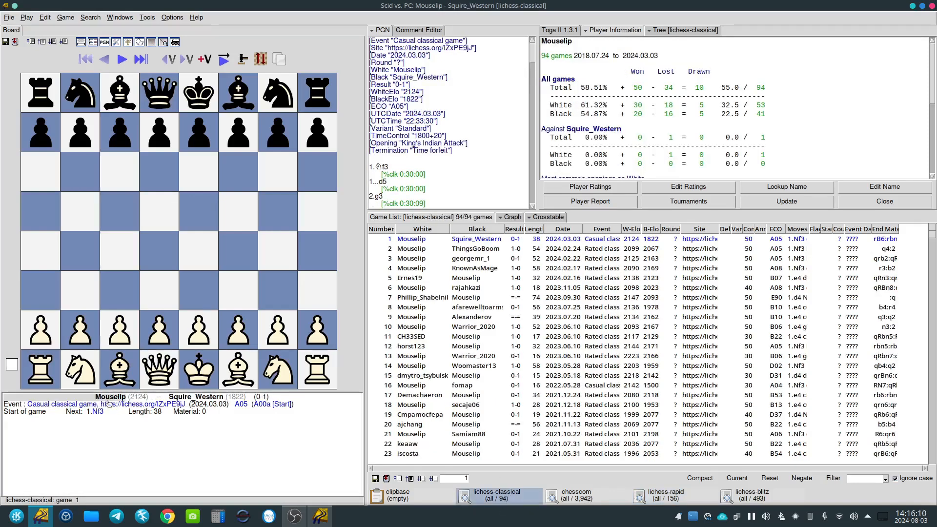
pyautogui.scroll(-5, 622, 159)
pyautogui.scroll(-1, 622, 159)
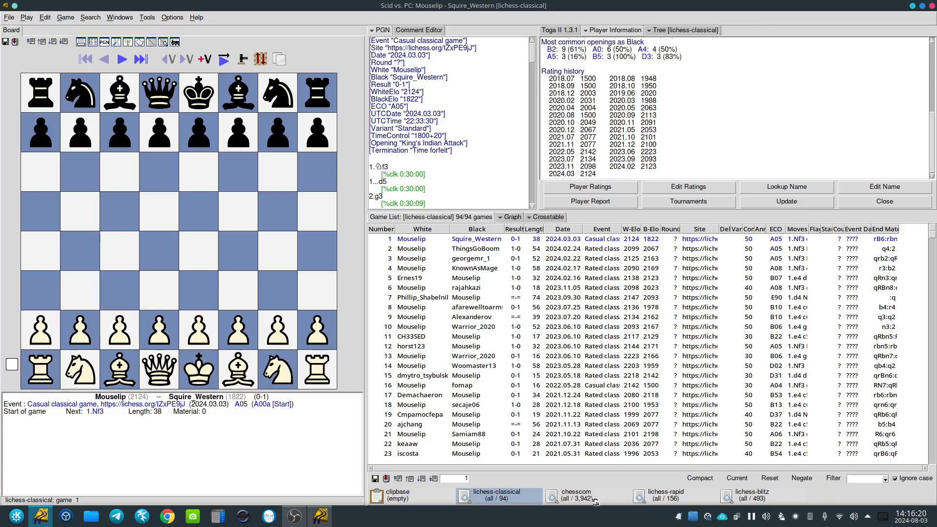
# - Switch to the chesscom database and examine the player's overall results, common openings and full rating history
pyautogui.click(596, 501)
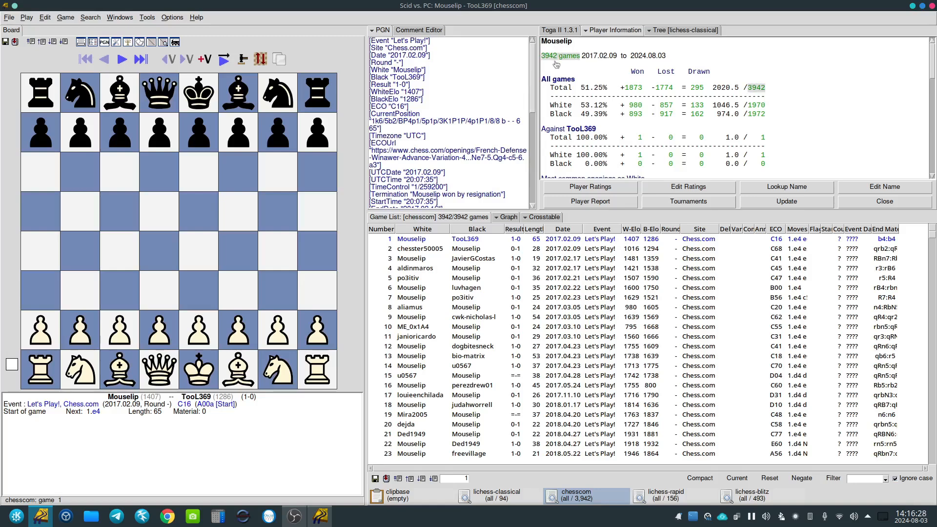
pyautogui.scroll(-15, 757, 103)
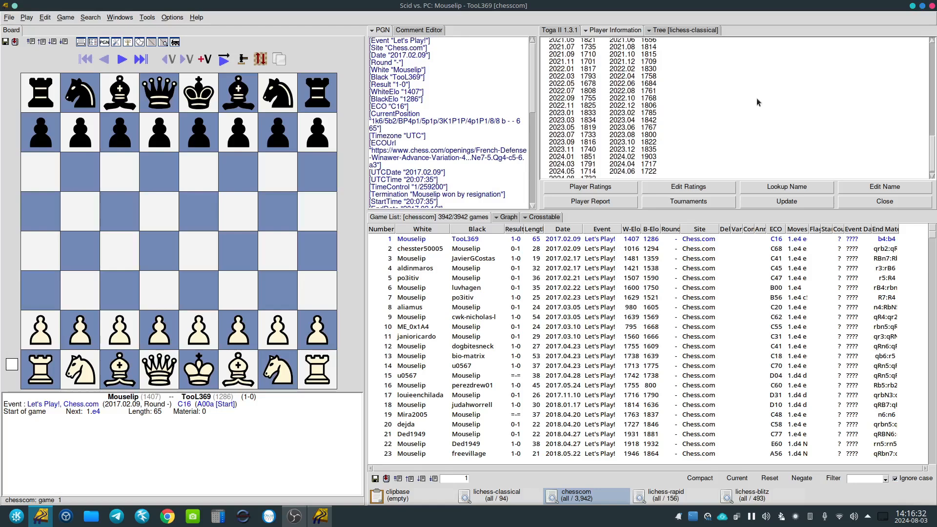
pyautogui.scroll(-1, 758, 103)
pyautogui.scroll(5, 756, 98)
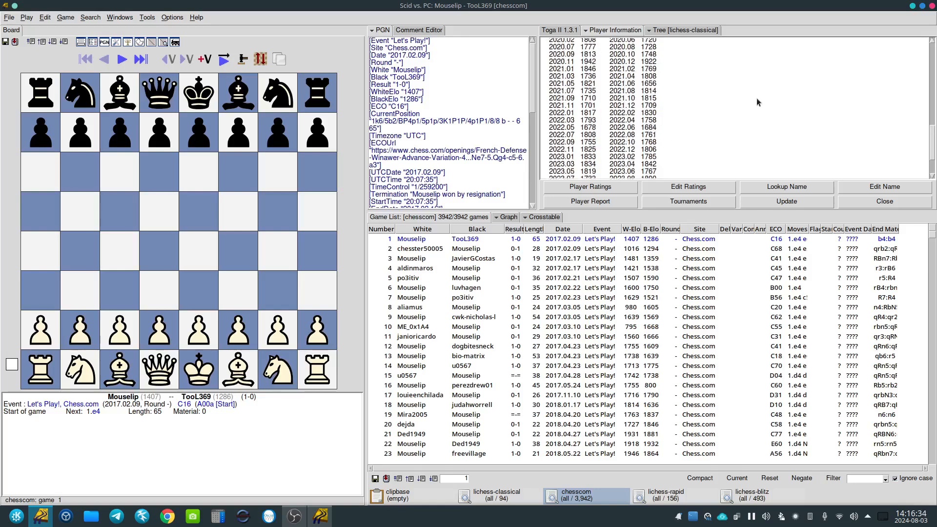
pyautogui.scroll(6, 750, 92)
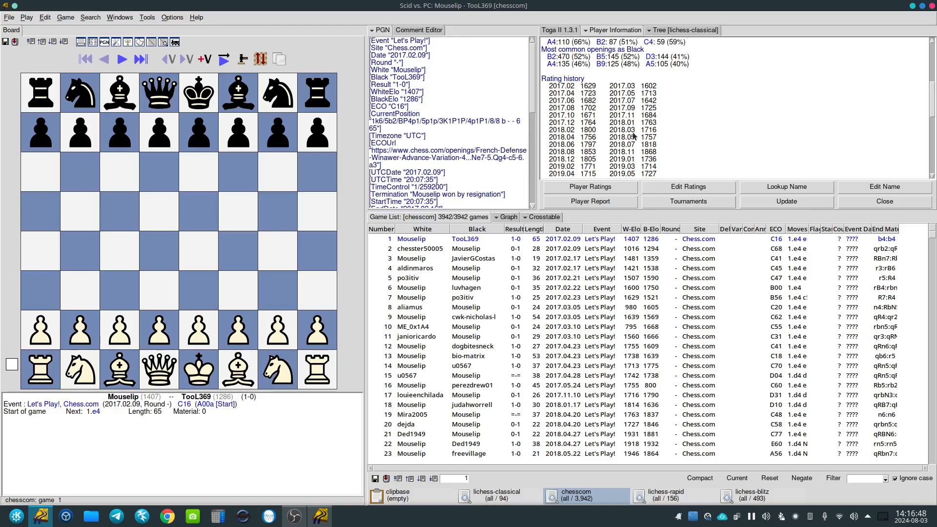
pyautogui.scroll(-10, 633, 134)
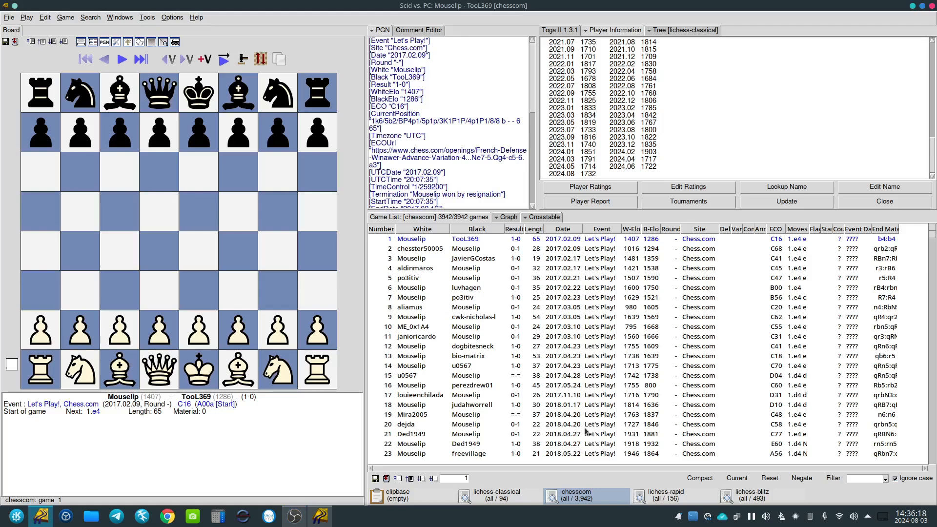
# - Put the main Scid vs. PC window out of view and close its welcome window
pyautogui.click(912, 6)
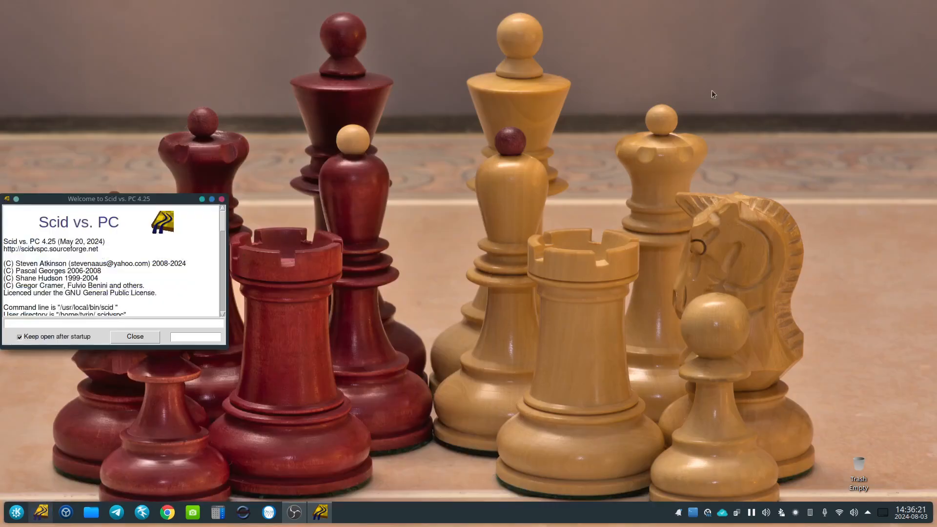
pyautogui.click(222, 199)
# - Switch to Dolphin and cut the three lichess-rapid and three chesscom database files from the Home folder
pyautogui.click(91, 512)
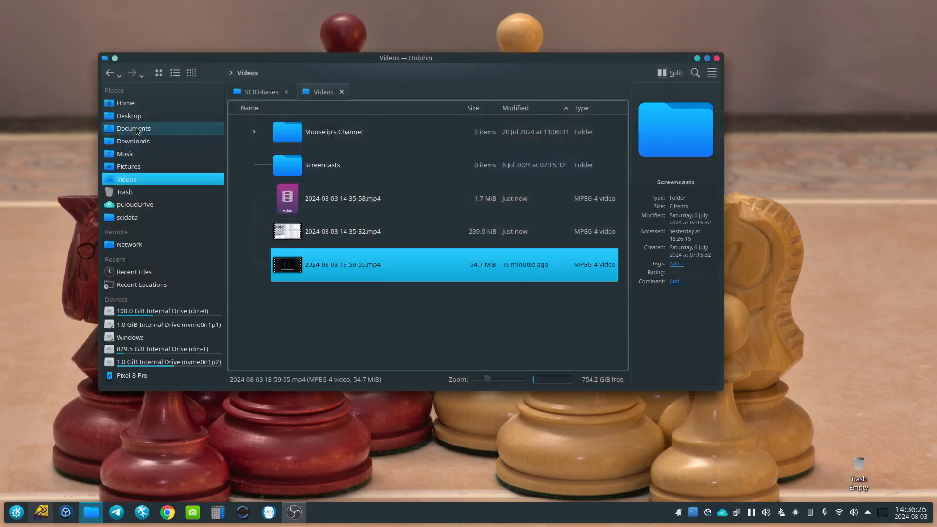
pyautogui.click(134, 104)
pyautogui.scroll(-3, 290, 252)
pyautogui.scroll(-15, 290, 251)
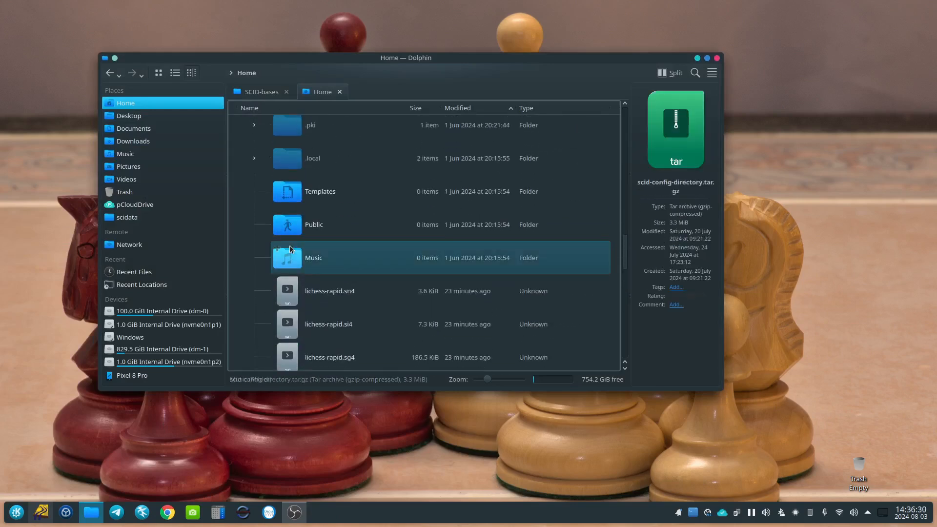
pyautogui.click(371, 265)
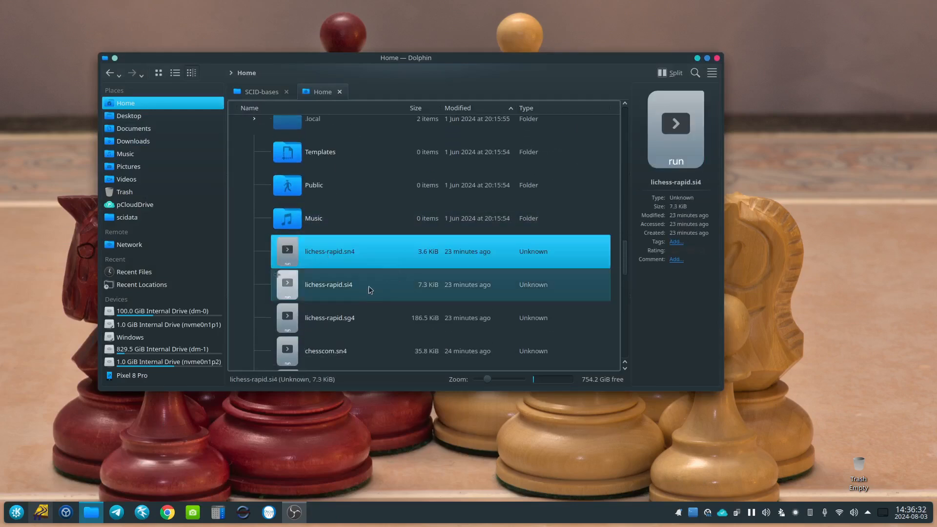
pyautogui.keyDown('shift'); pyautogui.click(332, 321); pyautogui.keyUp('shift')
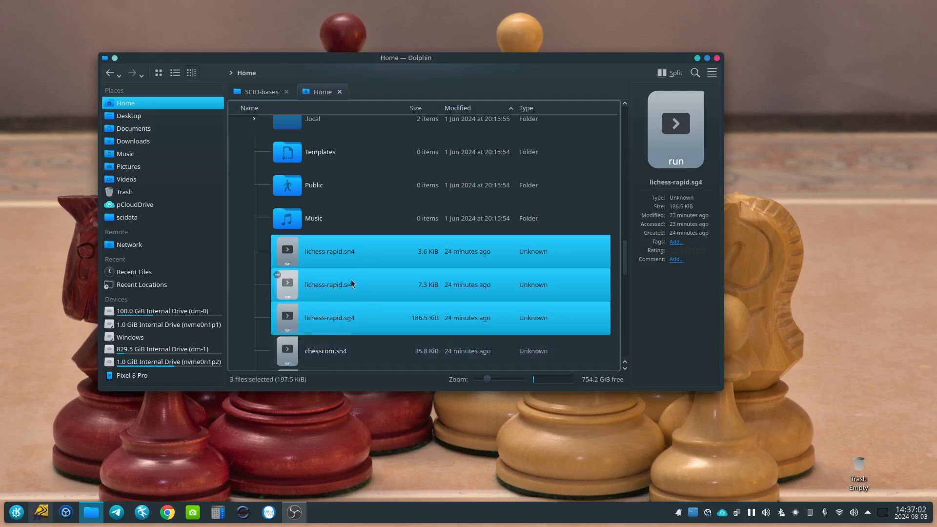
pyautogui.scroll(-3, 350, 275)
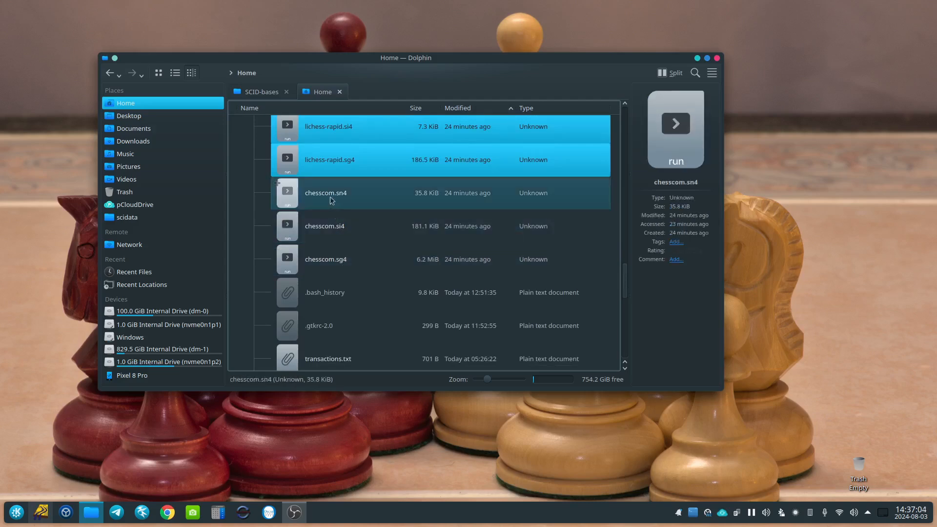
pyautogui.keyDown('shift'); pyautogui.click(336, 259); pyautogui.keyUp('shift')
pyautogui.rightClick(336, 259)
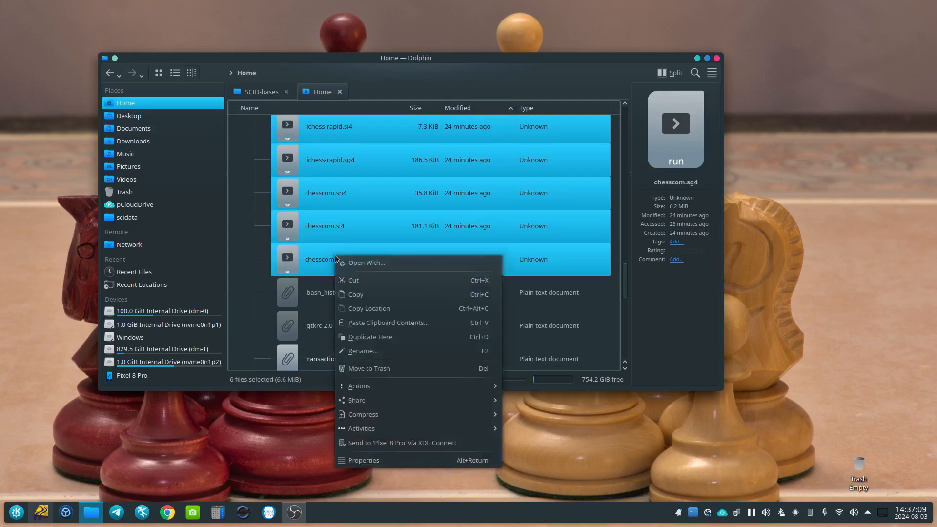
pyautogui.click(356, 286)
# - Paste the six cut database files into the SCID-bases folder in Documents, remove the duplicate folder tab, and close Dolphin
pyautogui.scroll(-5, 288, 281)
pyautogui.scroll(-5, 288, 281)
pyautogui.click(298, 233)
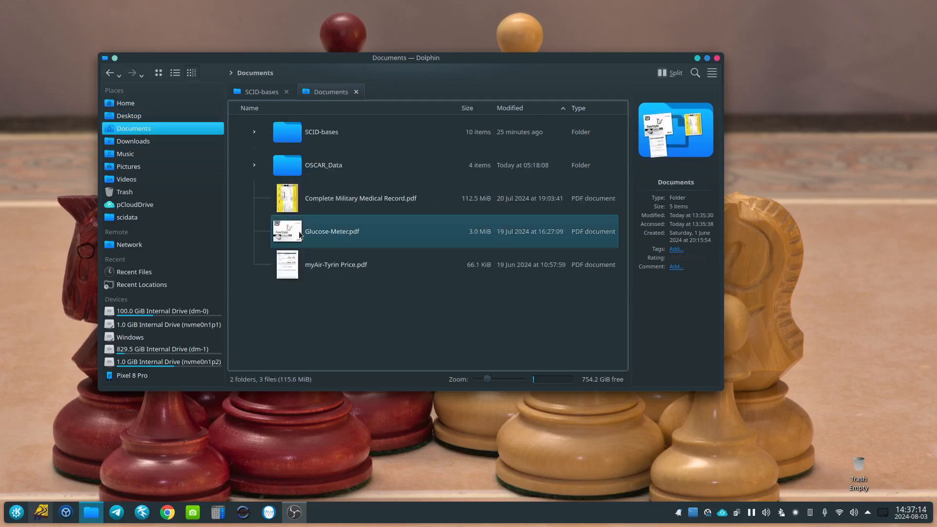
pyautogui.click(307, 132)
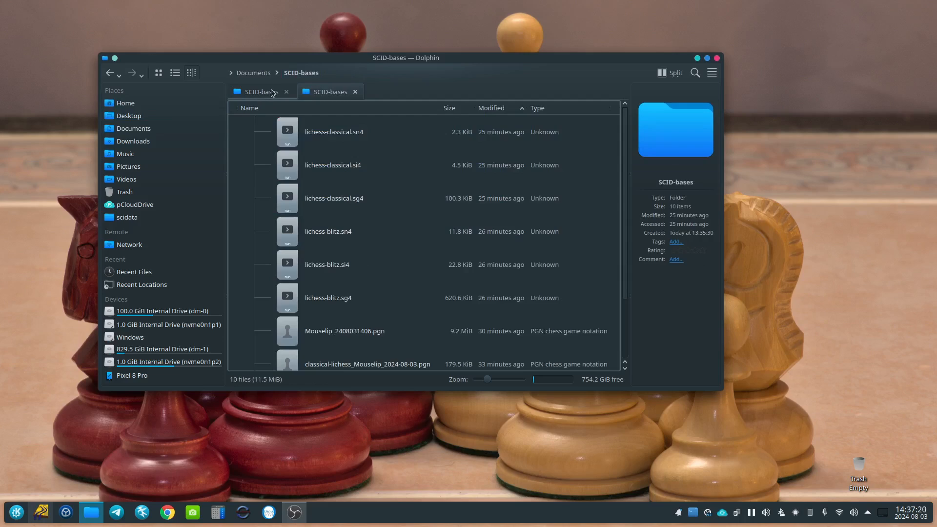
pyautogui.click(355, 92)
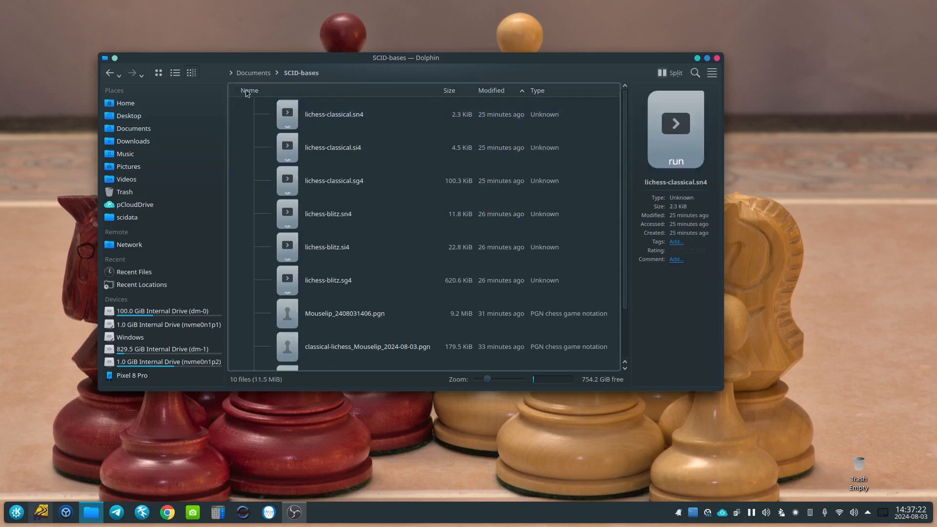
pyautogui.click(253, 73)
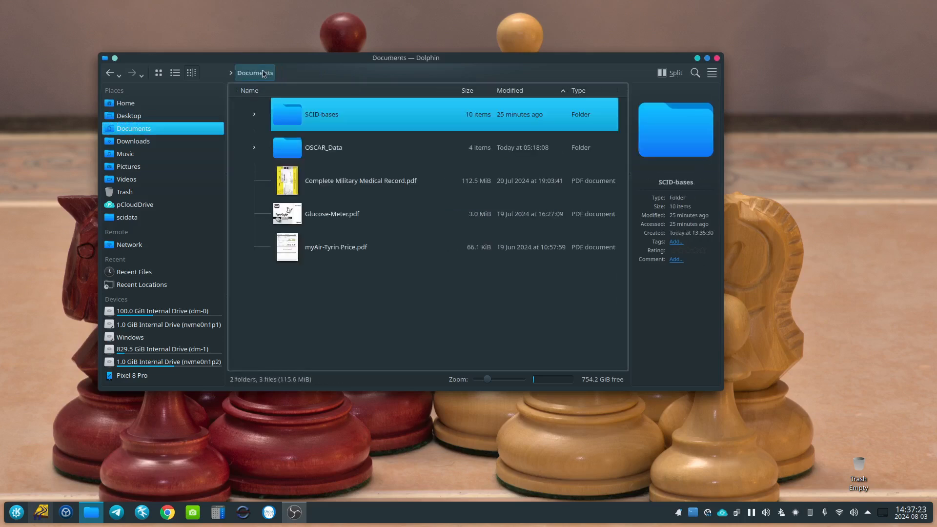
pyautogui.rightClick(295, 123)
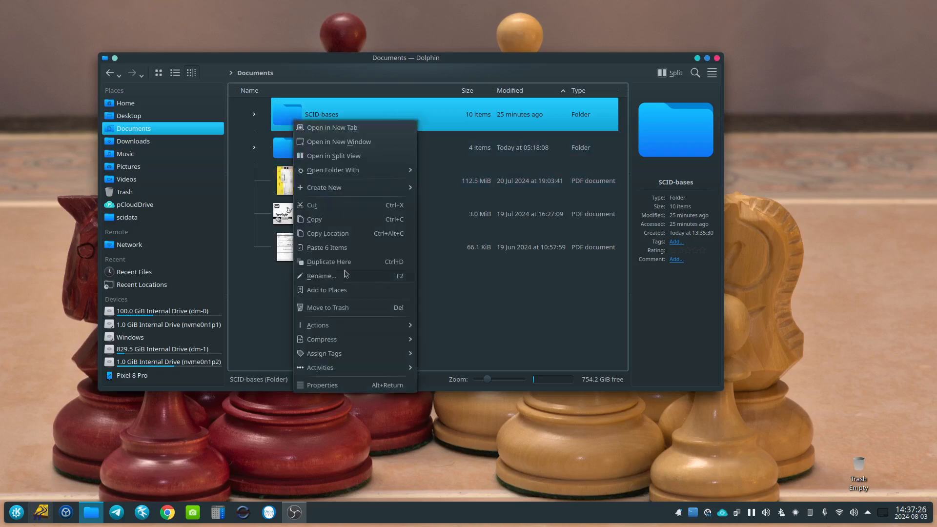
pyautogui.click(336, 247)
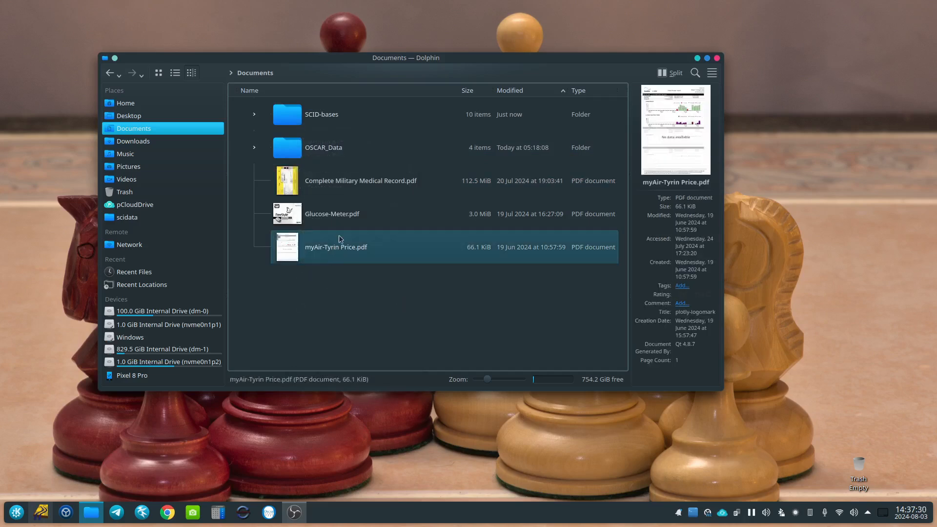
pyautogui.click(717, 58)
# - Switch to Scid vs. PC, restart it, and dismiss the startup error dialogs and the welcome window
pyautogui.click(46, 520)
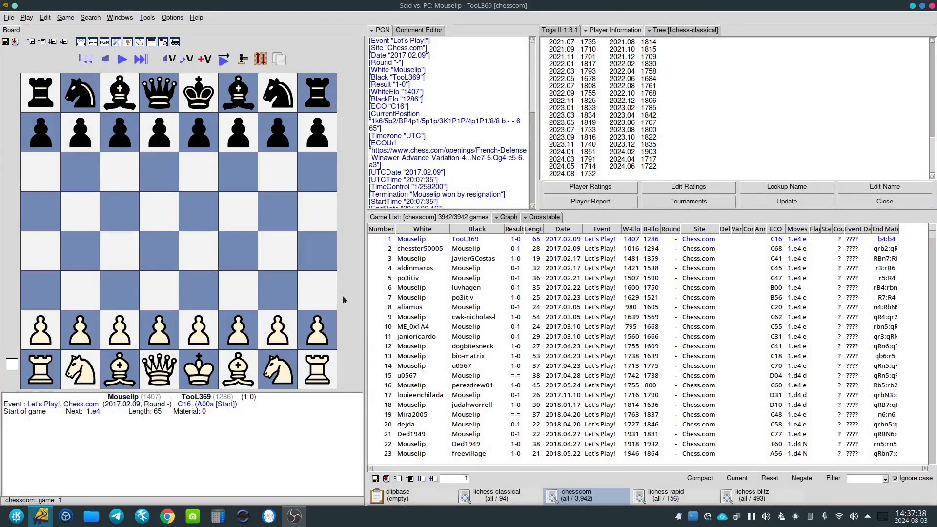
pyautogui.click(932, 7)
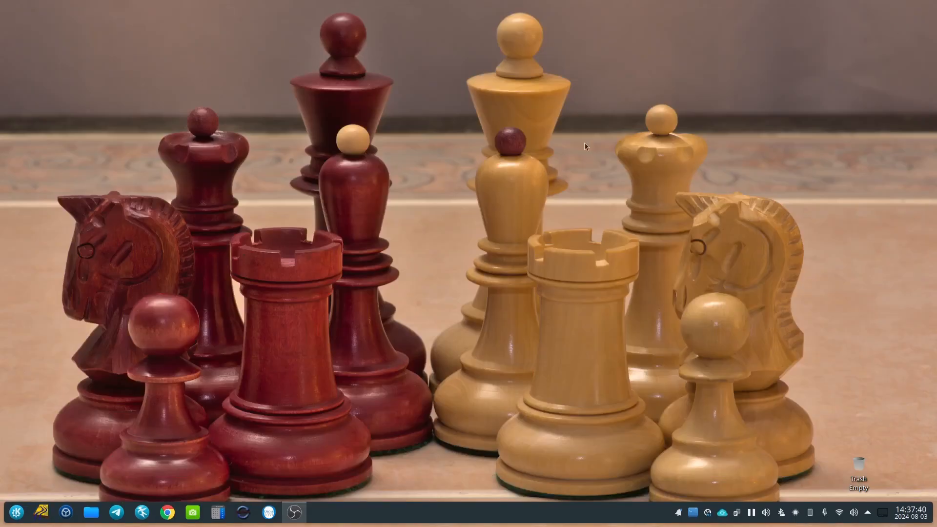
pyautogui.click(43, 513)
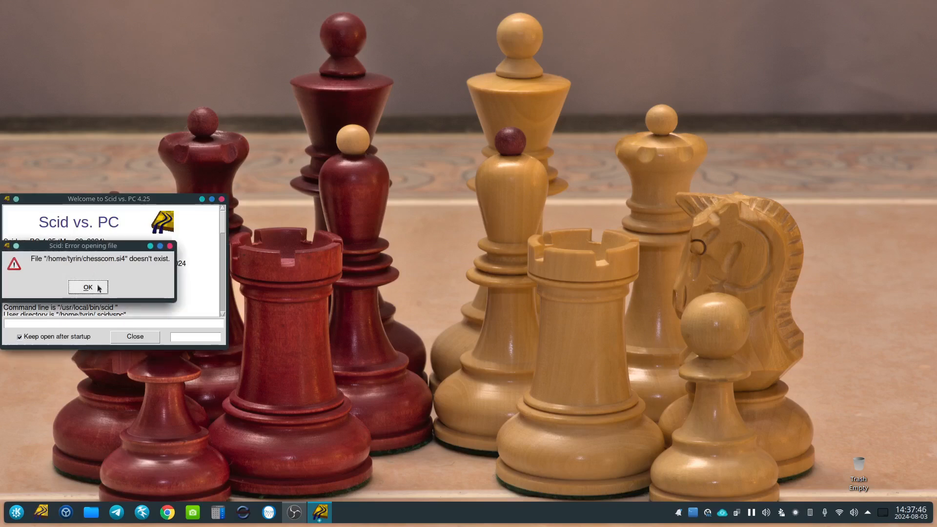
pyautogui.click(91, 288)
pyautogui.click(91, 288)
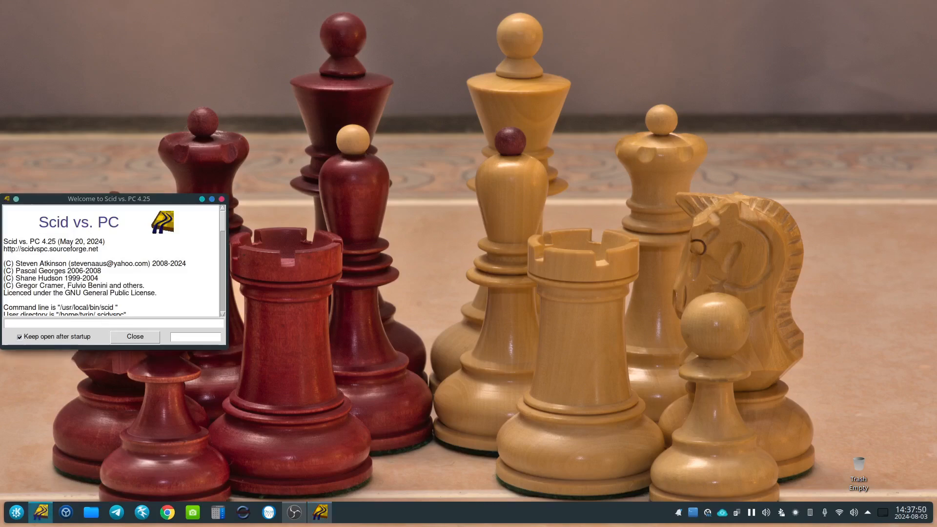
pyautogui.click(129, 337)
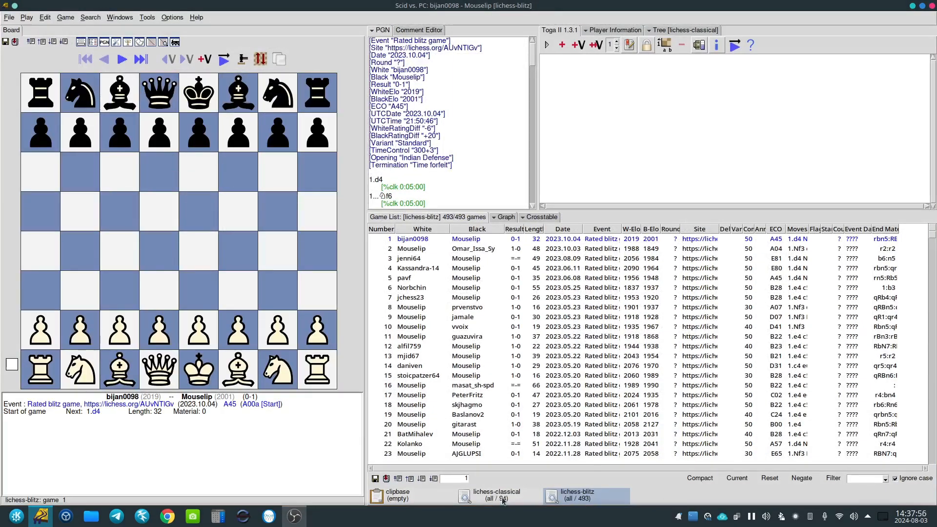
# - Open the chesscom.si4 database from the Documents/SCID-bases folder
pyautogui.click(8, 17)
pyautogui.click(14, 39)
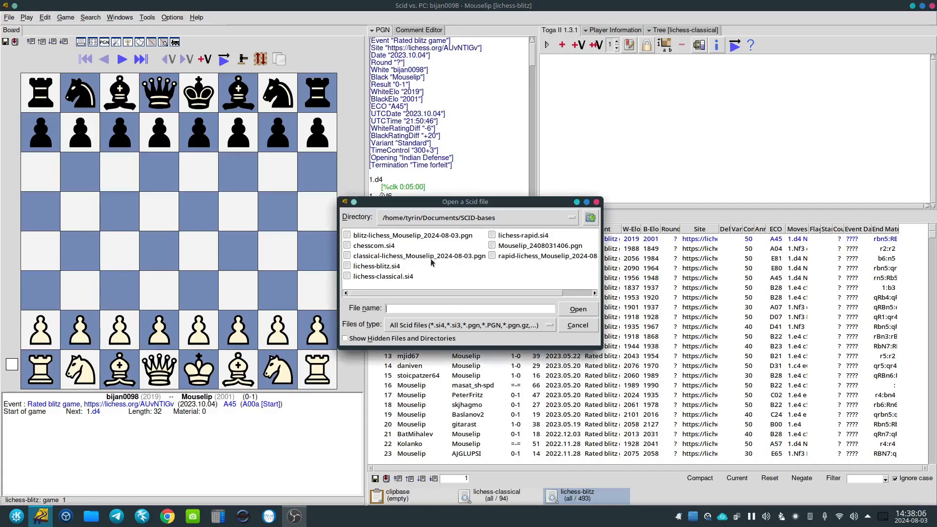
pyautogui.doubleClick(360, 245)
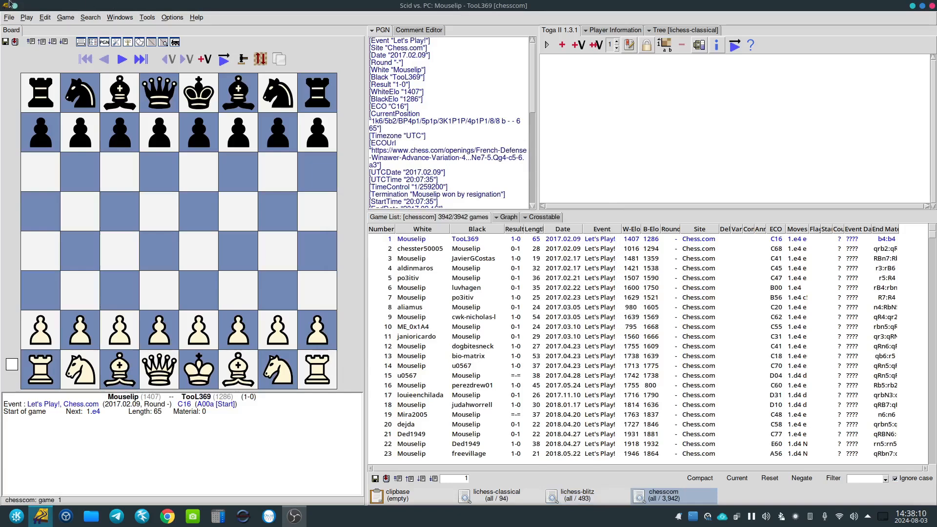
# - Open the lichess-rapid.si4 database from the Documents/SCID-bases folder, rather than the rapid-lichess PGN file
pyautogui.click(9, 18)
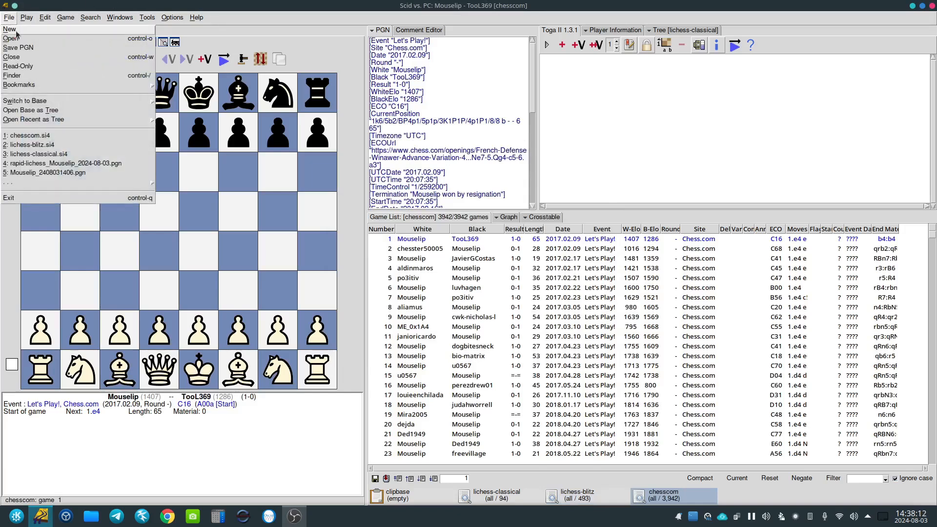
pyautogui.click(15, 39)
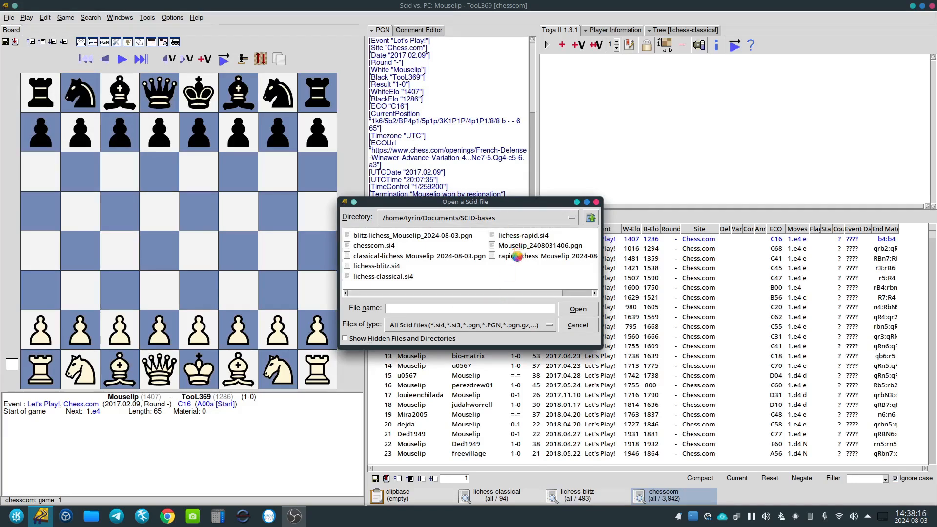
pyautogui.click(513, 255)
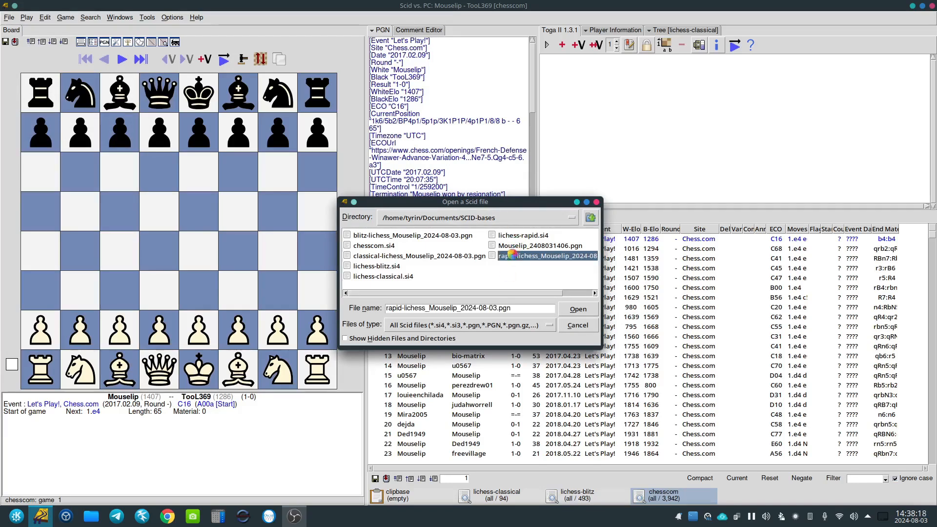
pyautogui.moveTo(410, 293); pyautogui.dragTo(362, 302)
pyautogui.click(508, 236)
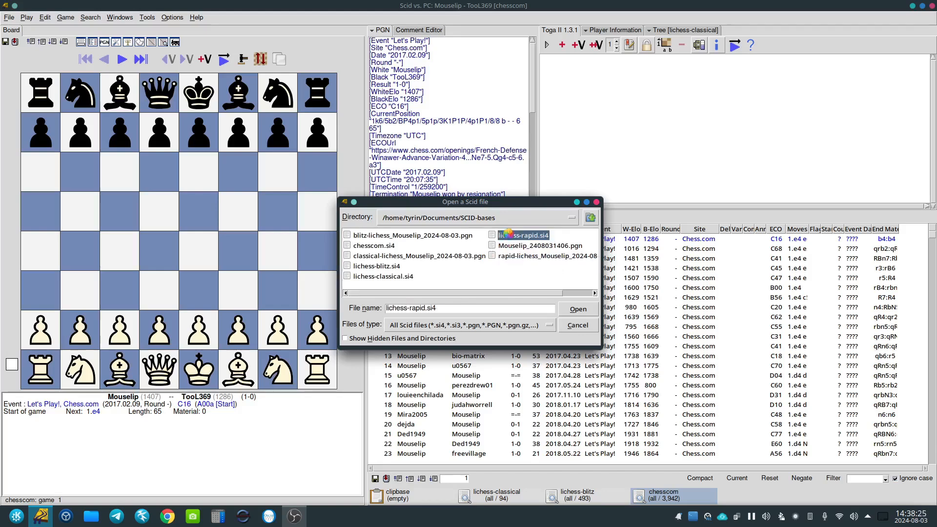
pyautogui.click(579, 309)
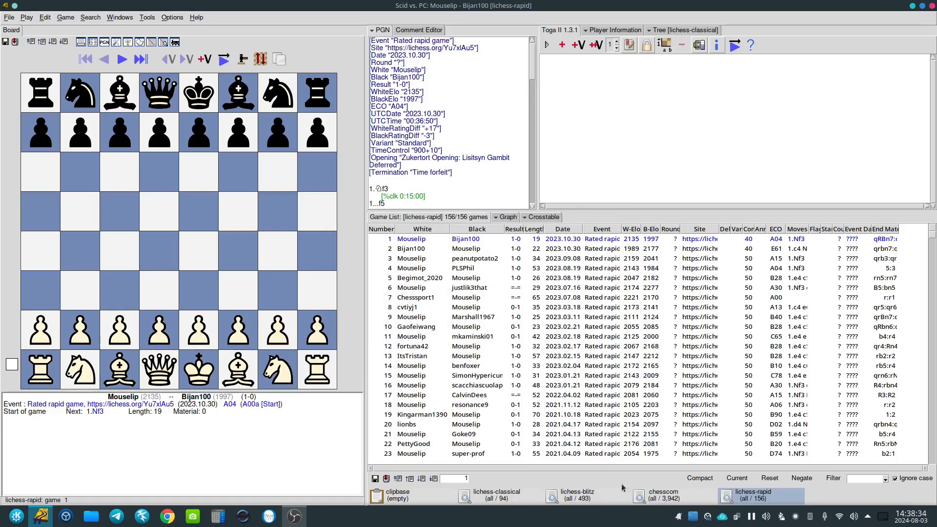
# - Save the currently open bases as the default and restart Scid vs. PC
pyautogui.click(171, 19)
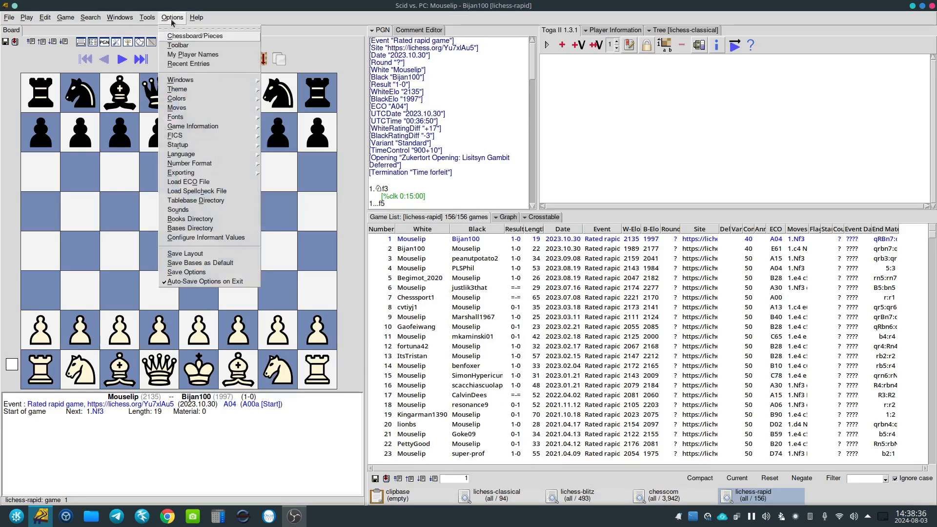
pyautogui.click(186, 264)
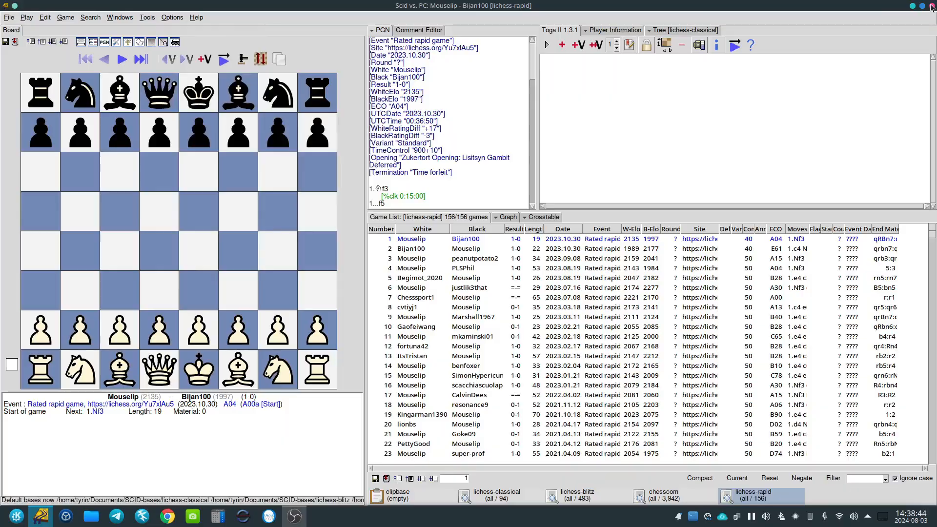
pyautogui.click(41, 510)
pyautogui.click(41, 510)
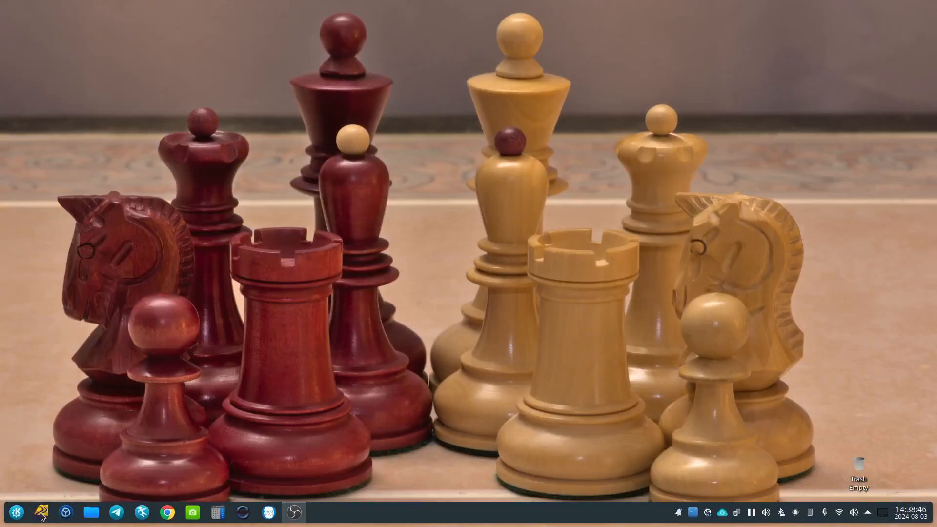